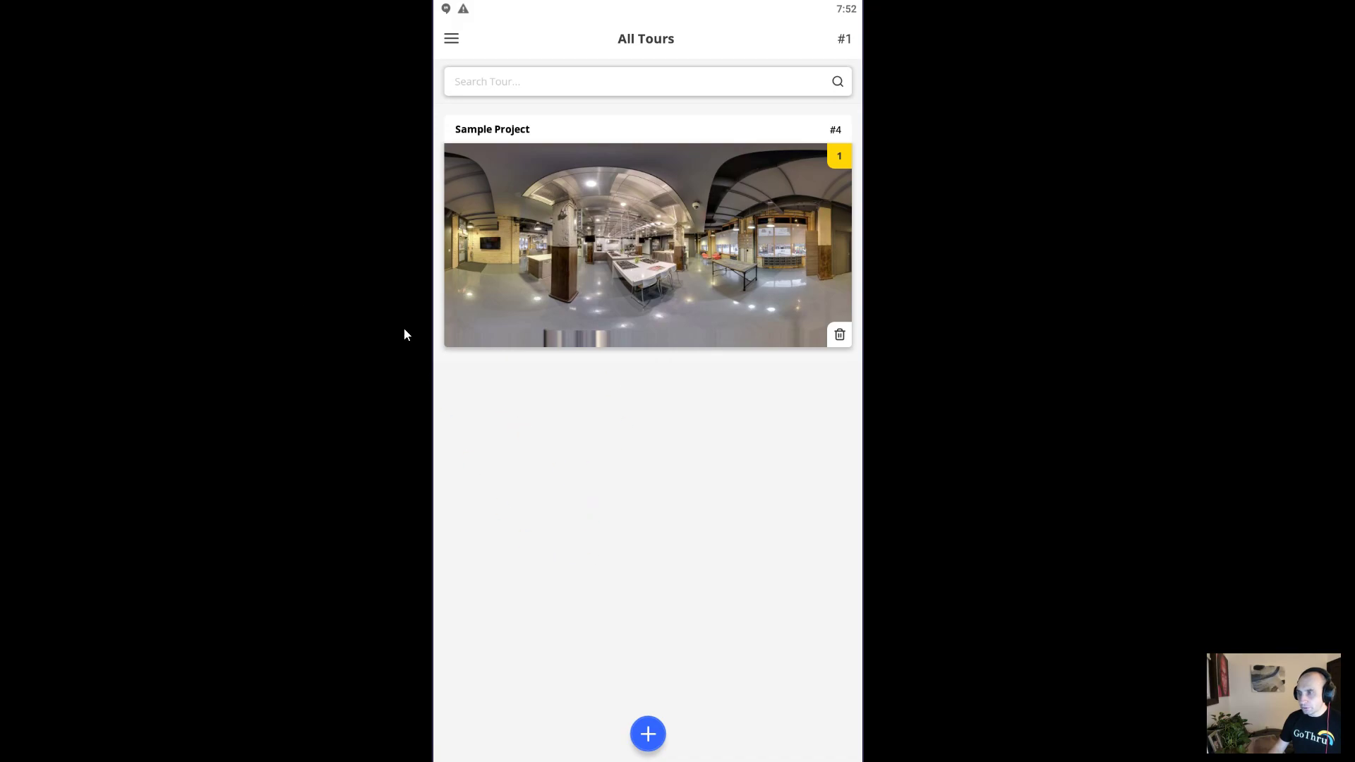
Step: Open the Sample Project tour to view panoramas 1 to 3
left_click(636, 246)
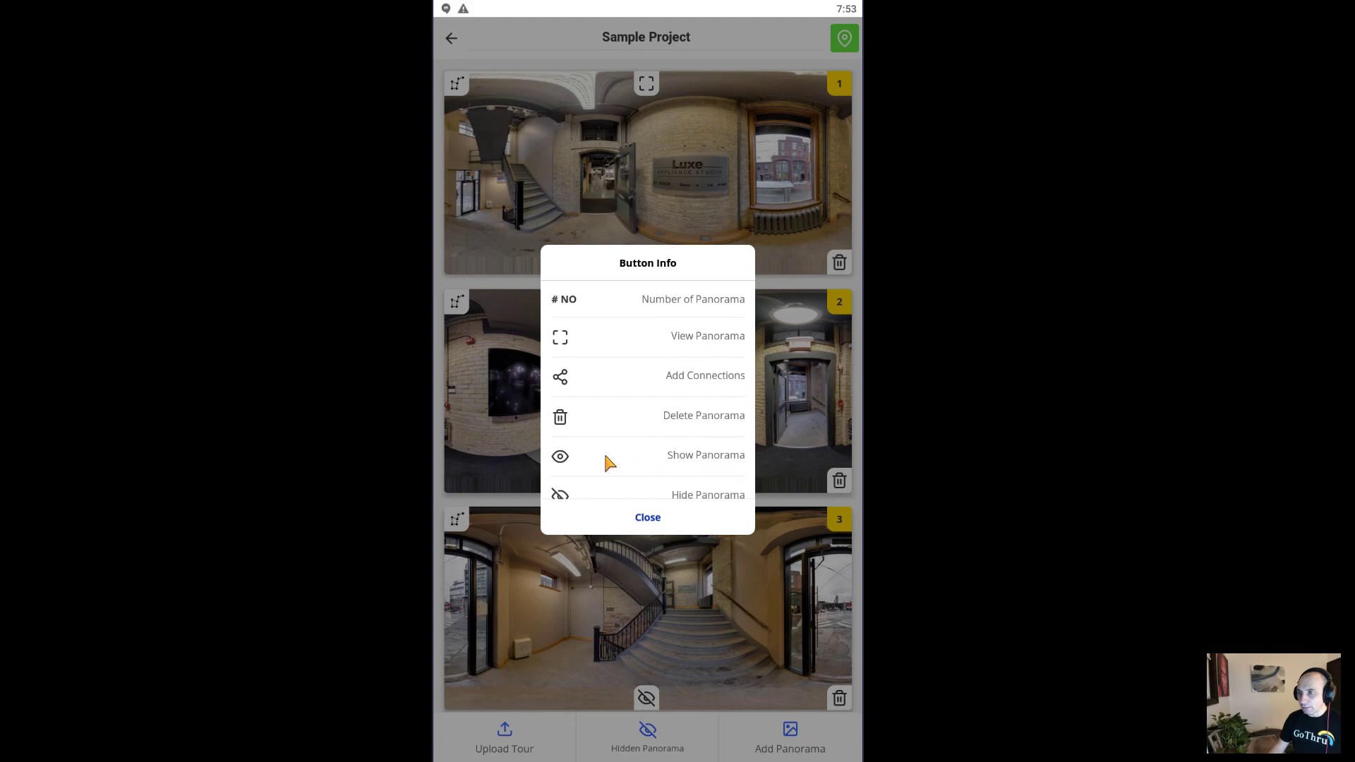
scroll(575, 450, "down", 1)
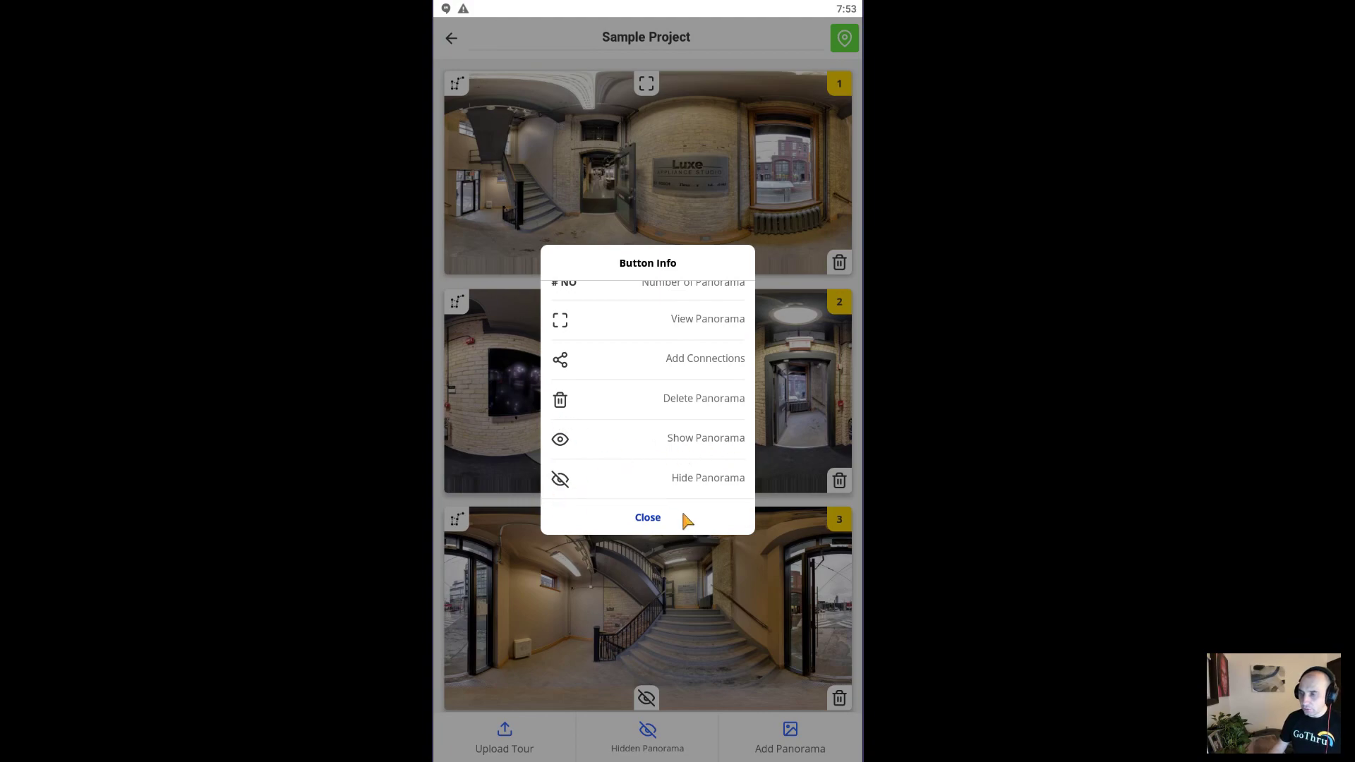
scroll(706, 326, "up", 1)
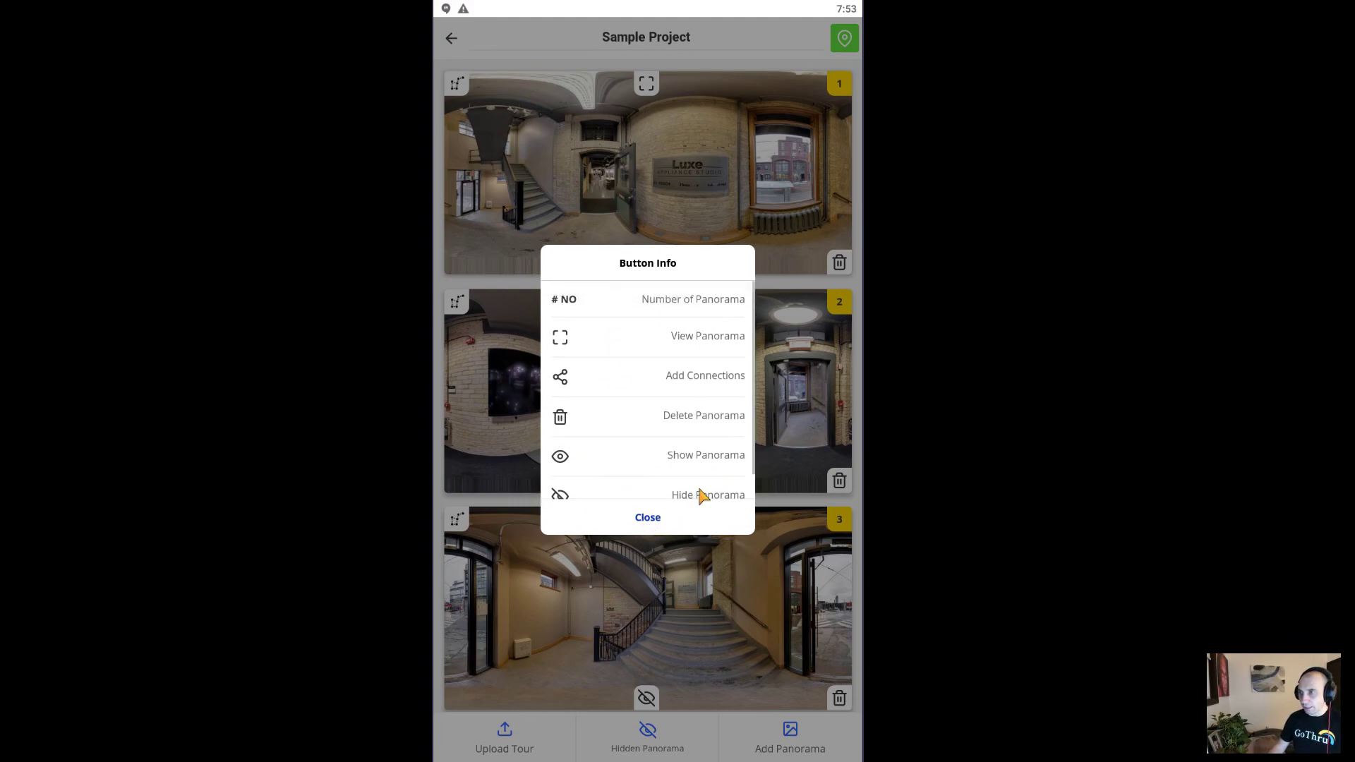
Step: Close the Button Info dialog and start a link from panorama 3
left_click(647, 517)
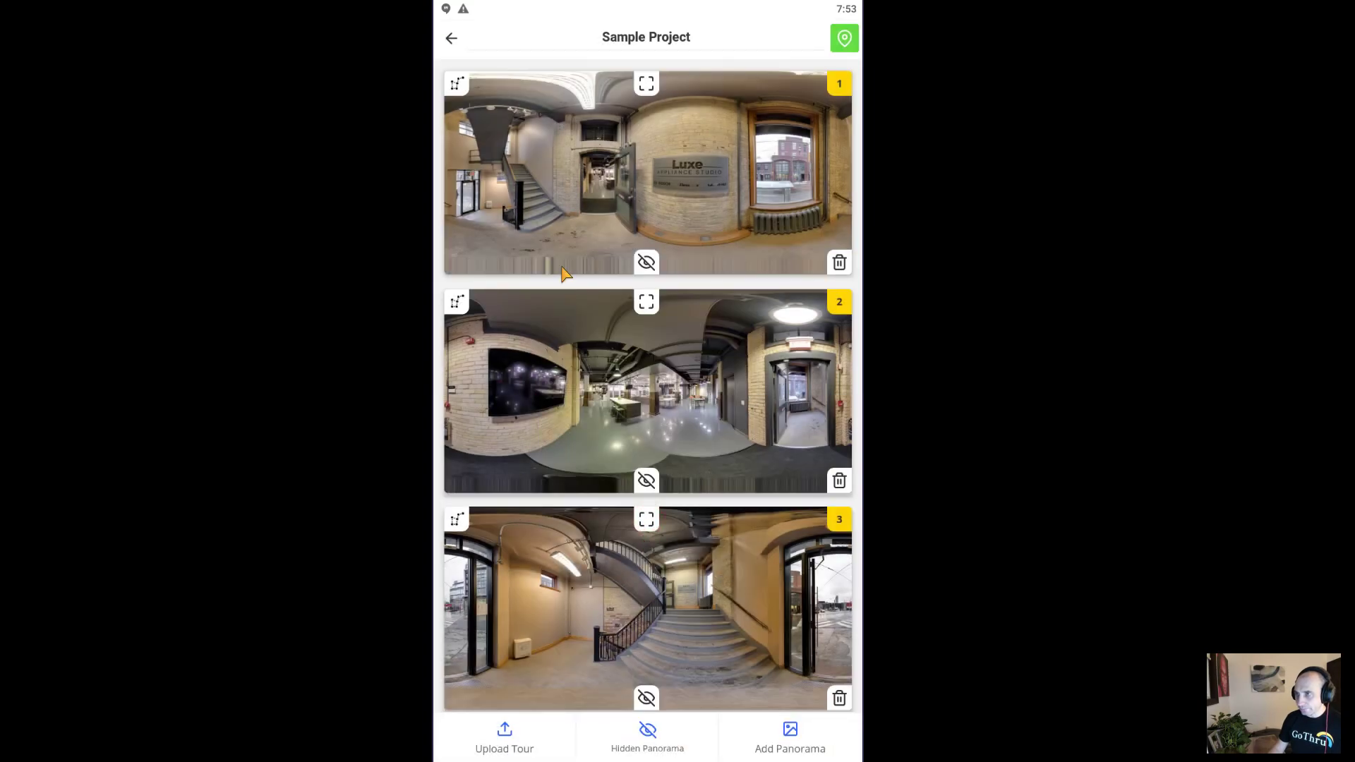
scroll(614, 373, "down", 2)
scroll(621, 354, "up", 2)
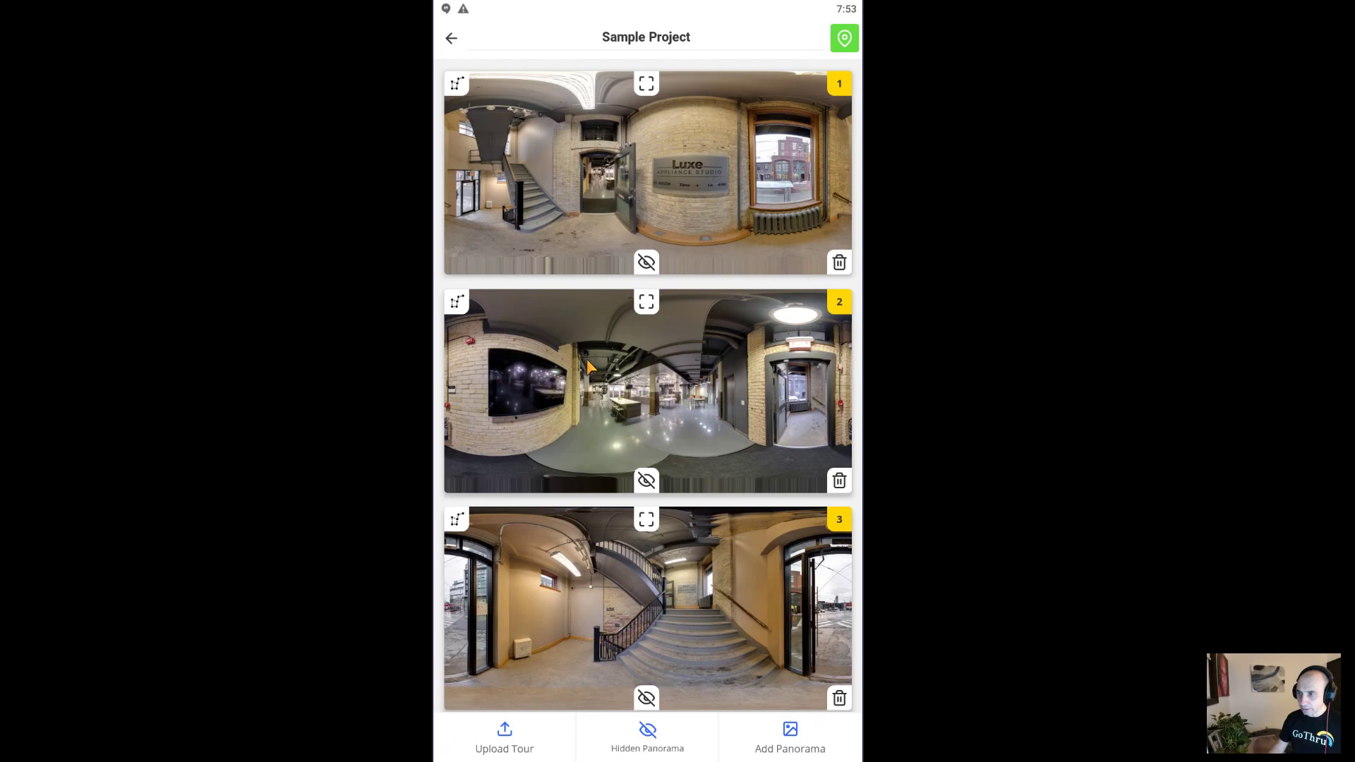
scroll(589, 366, "down", 2)
scroll(590, 366, "up", 2)
scroll(590, 367, "down", 1)
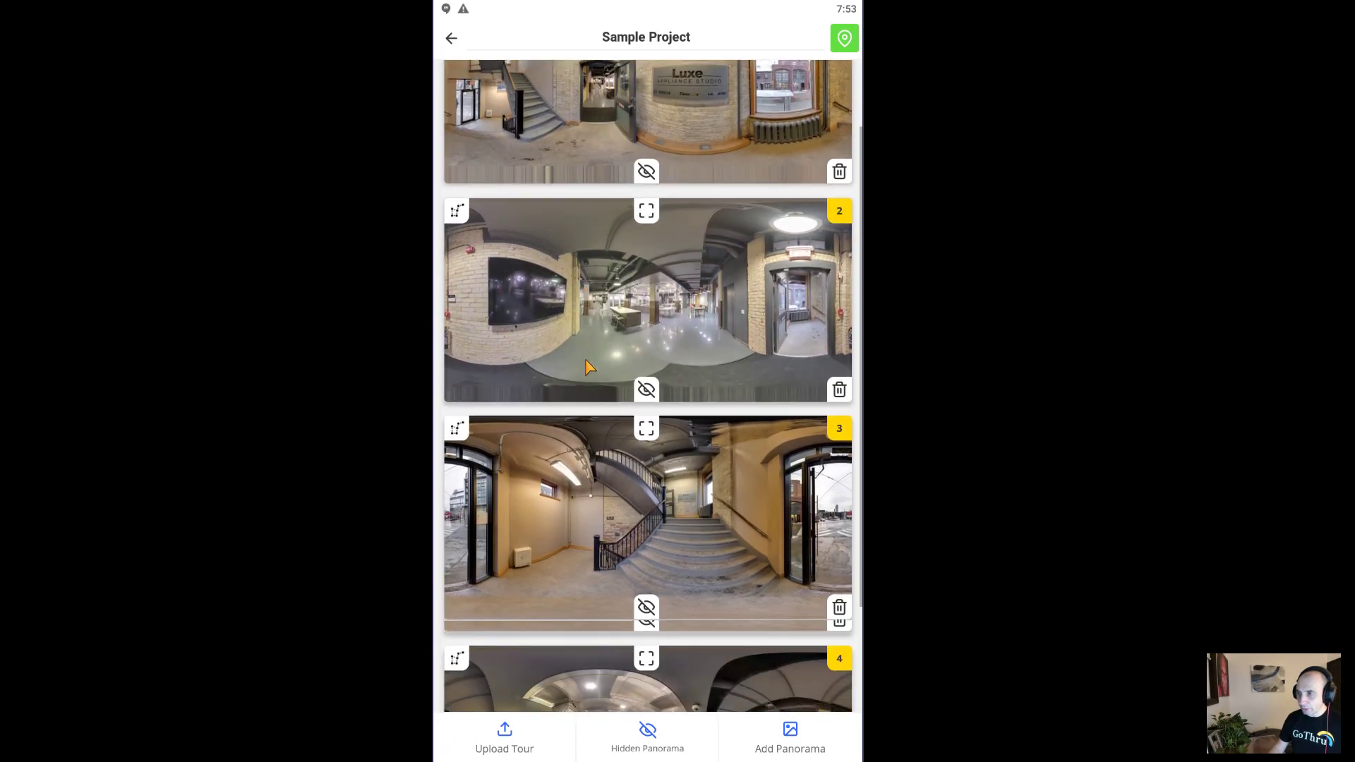
scroll(589, 367, "down", 1)
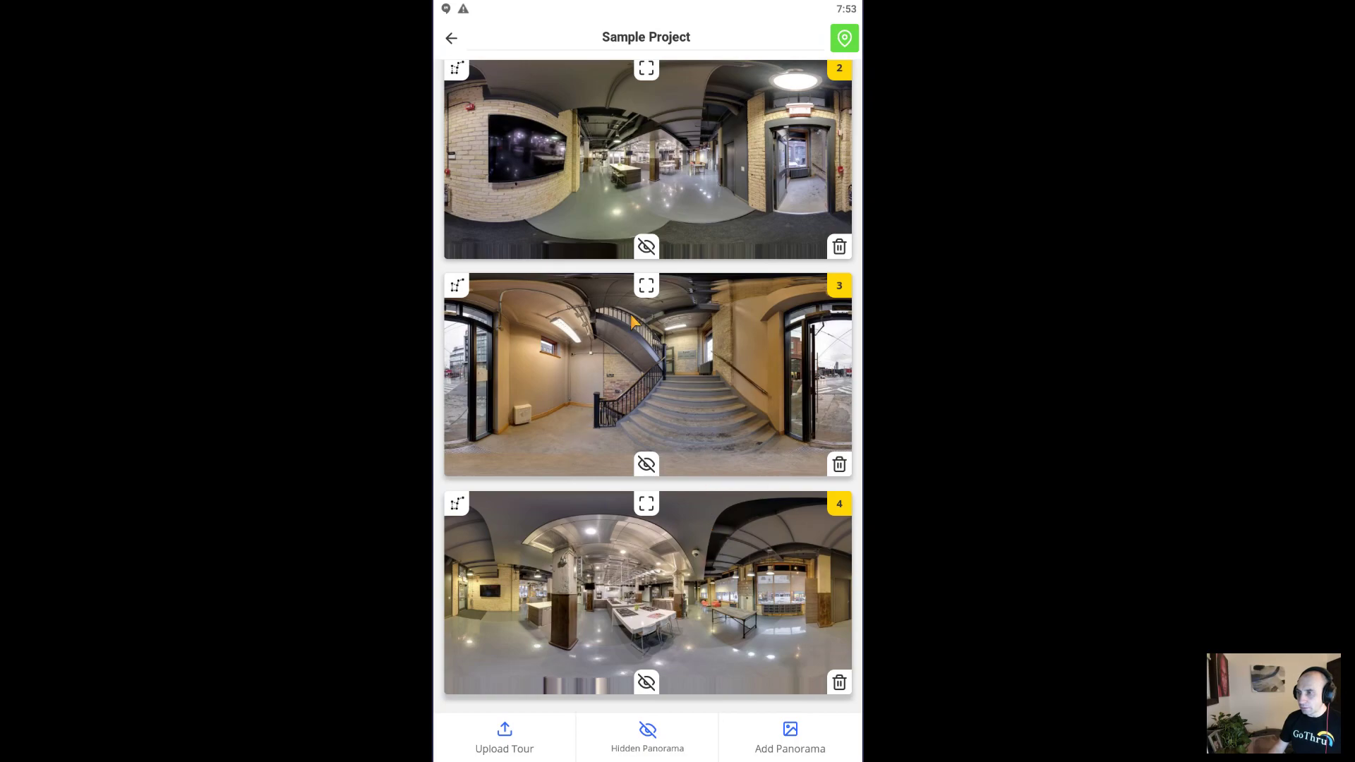
scroll(684, 400, "up", 2)
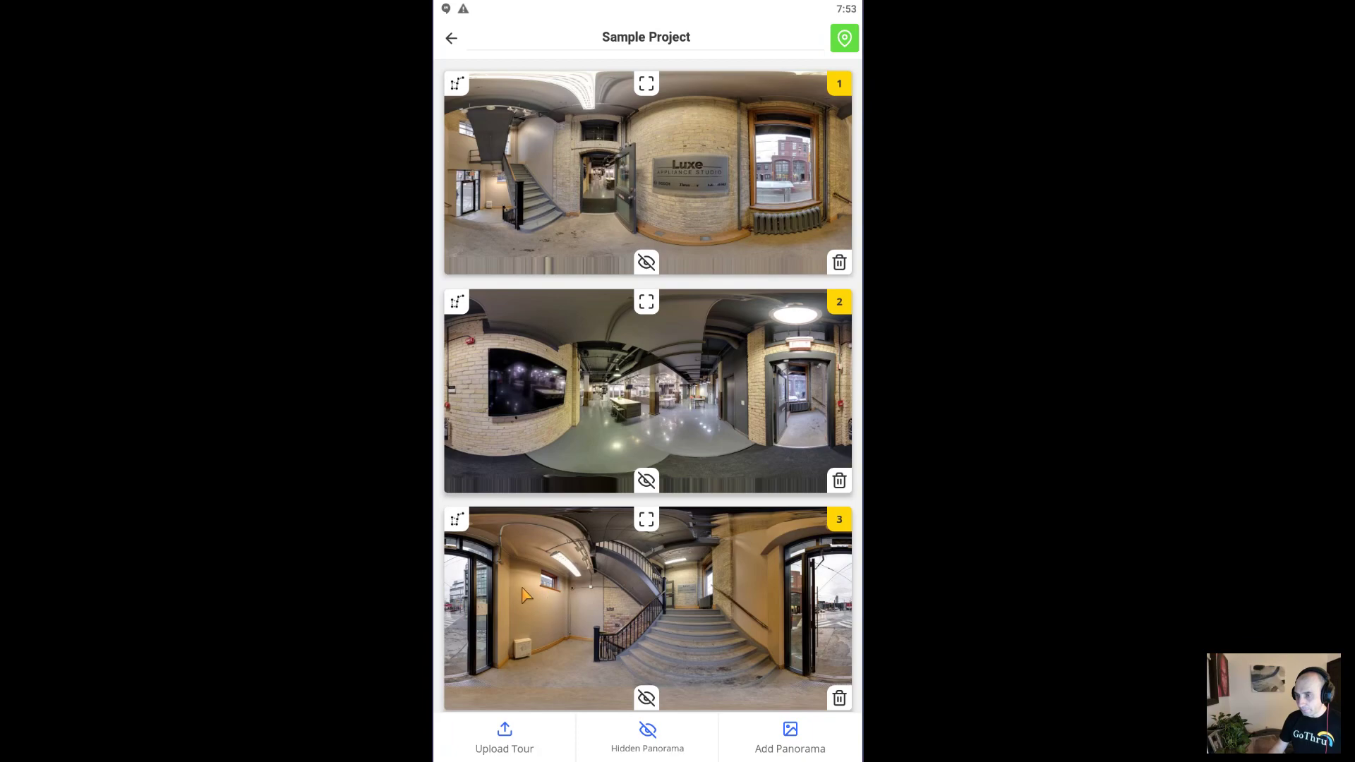
left_click(457, 521)
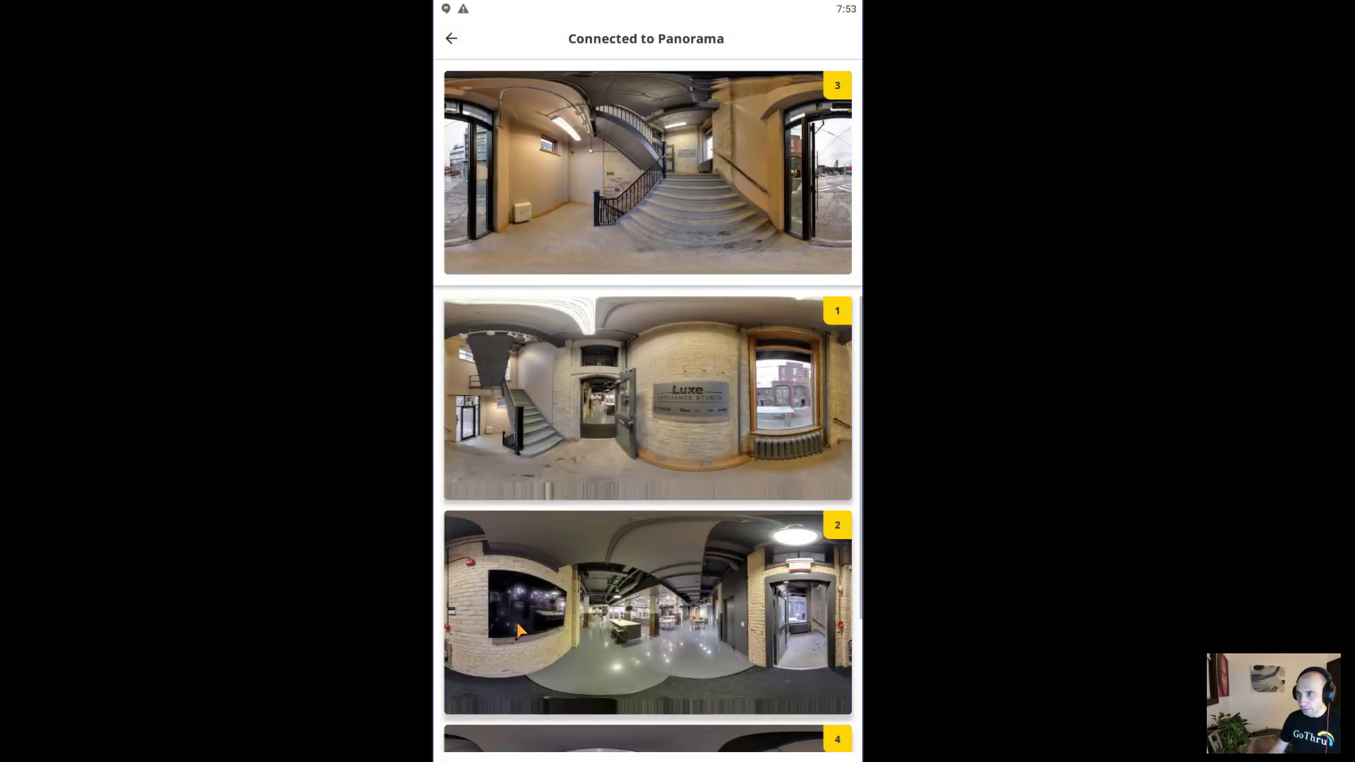
scroll(645, 442, "down", 3)
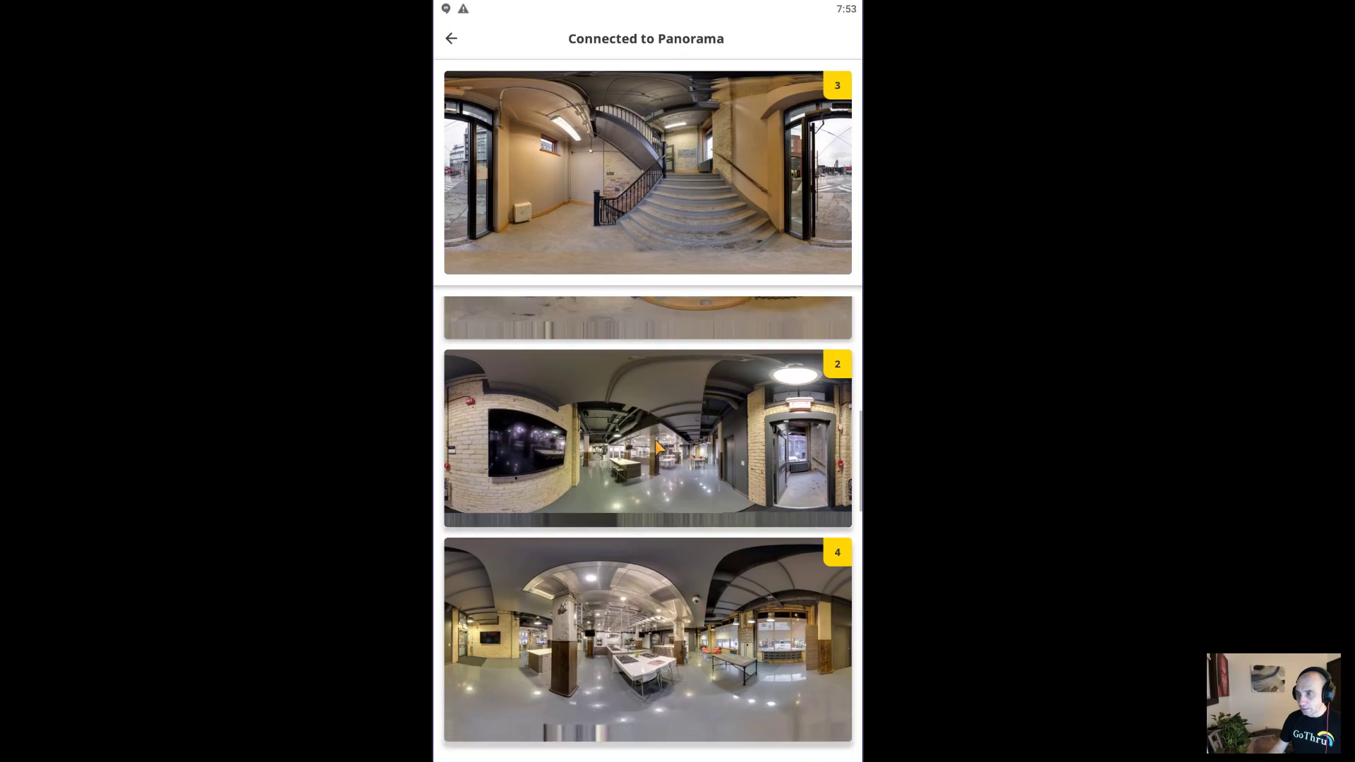
scroll(839, 509, "up", 3)
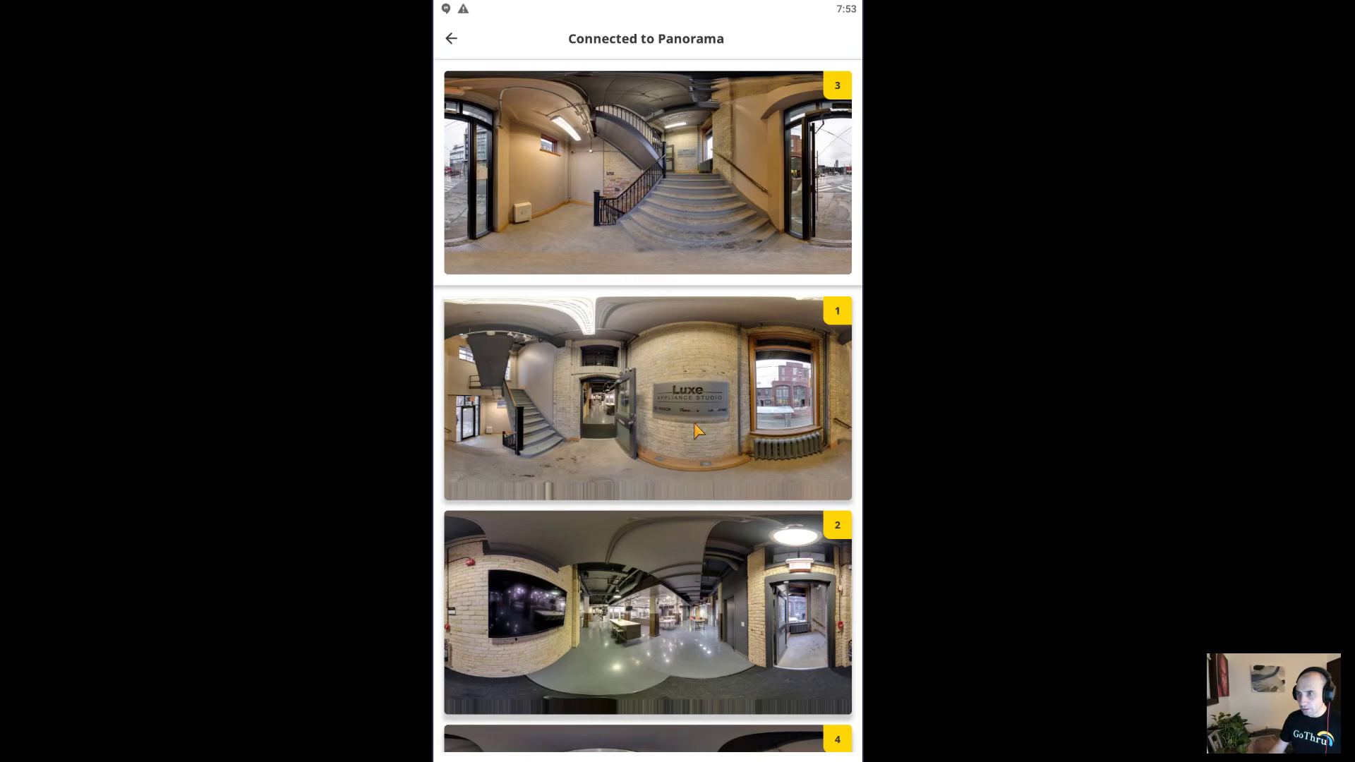
Step: Link panorama 3 to panorama 1 with aligned views and increased distance
left_click(661, 384)
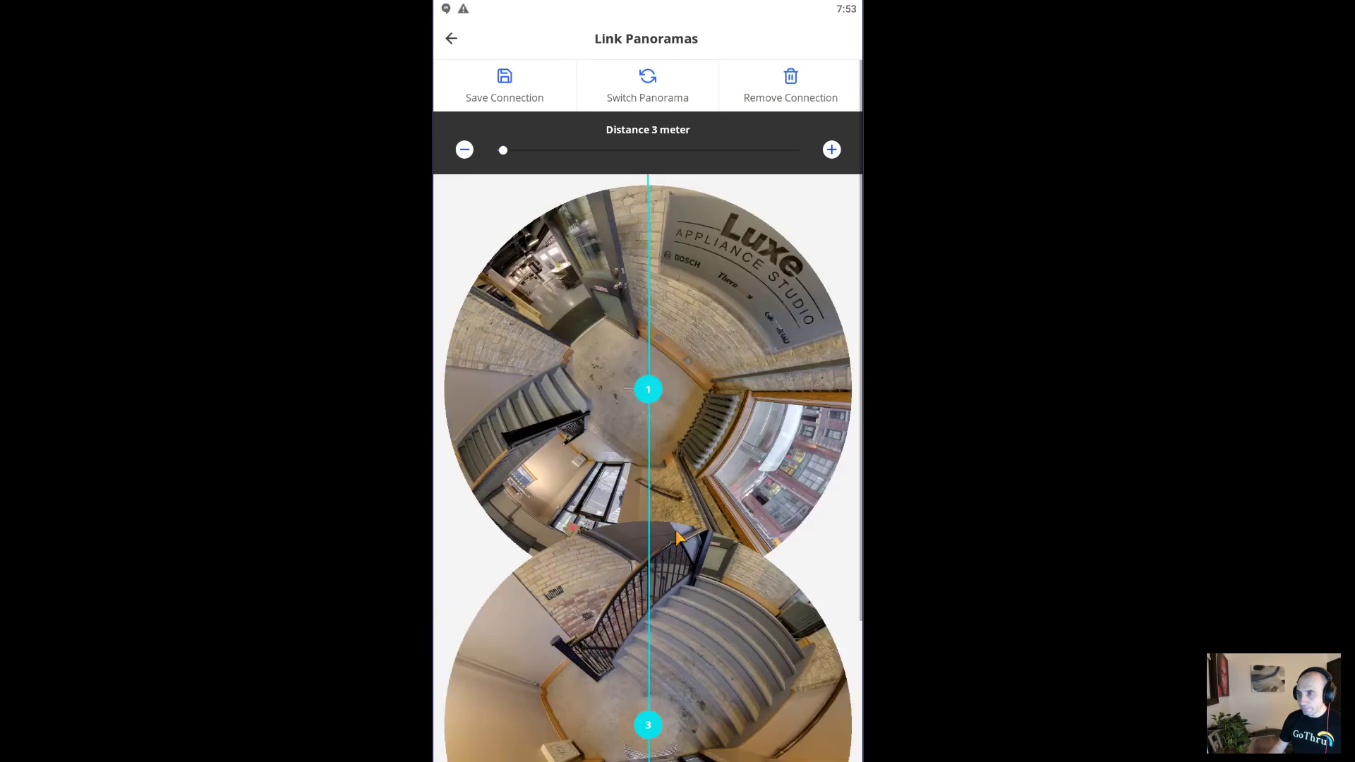
left_click_drag(705, 658, 689, 655)
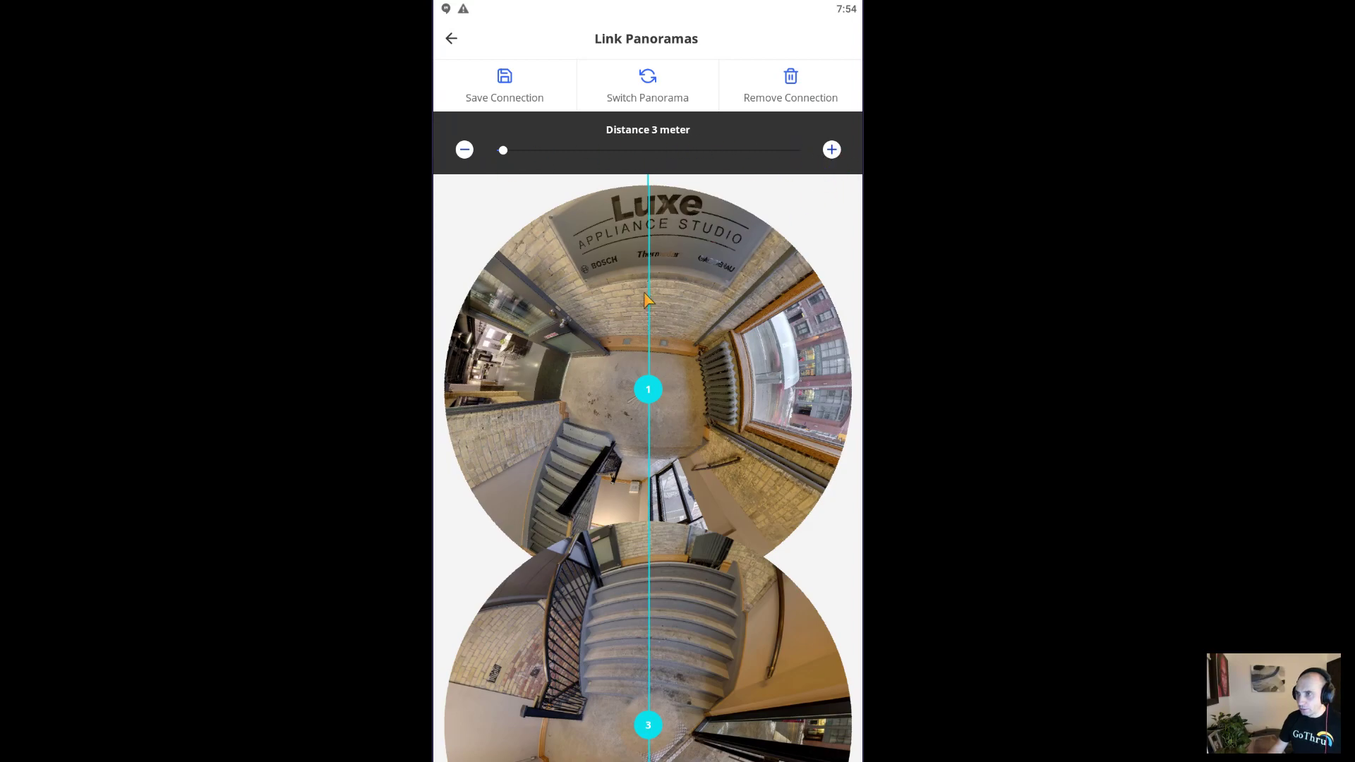
left_click(832, 151)
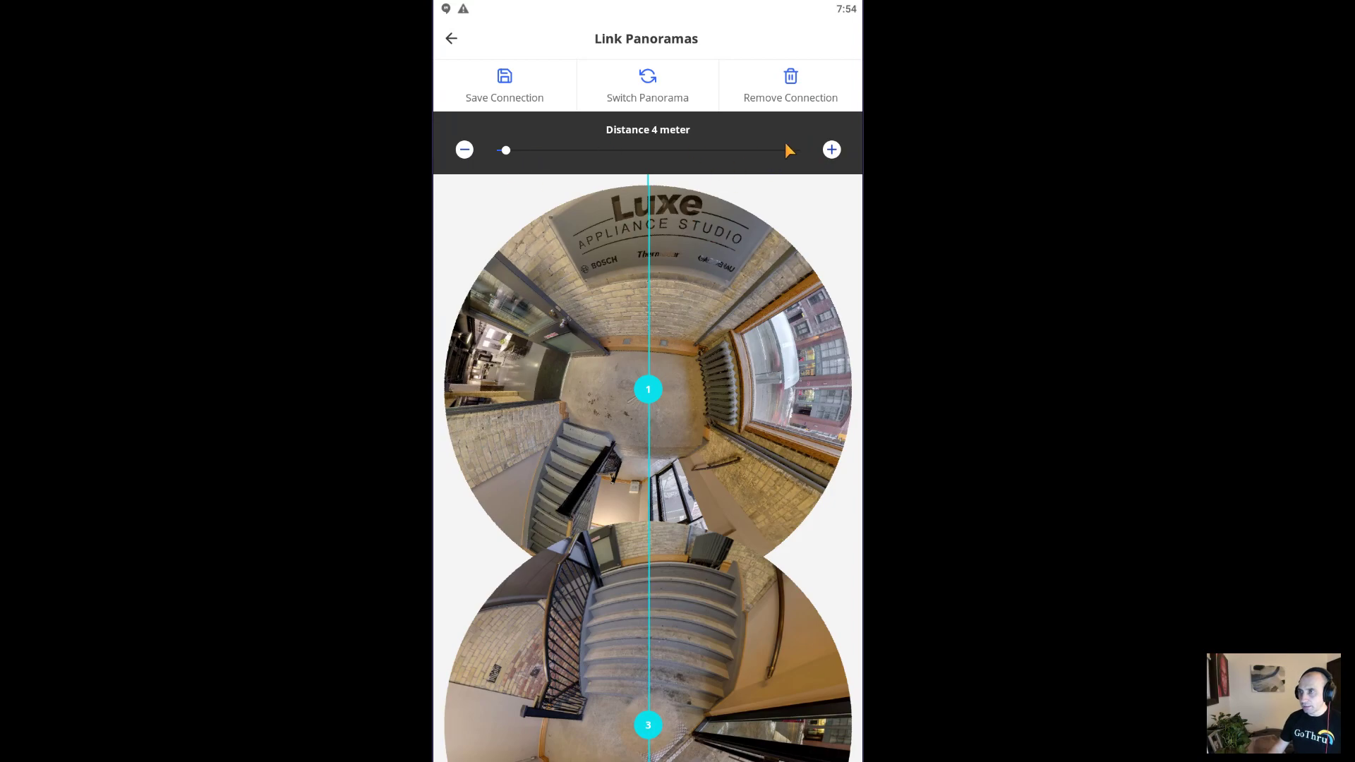
left_click(504, 83)
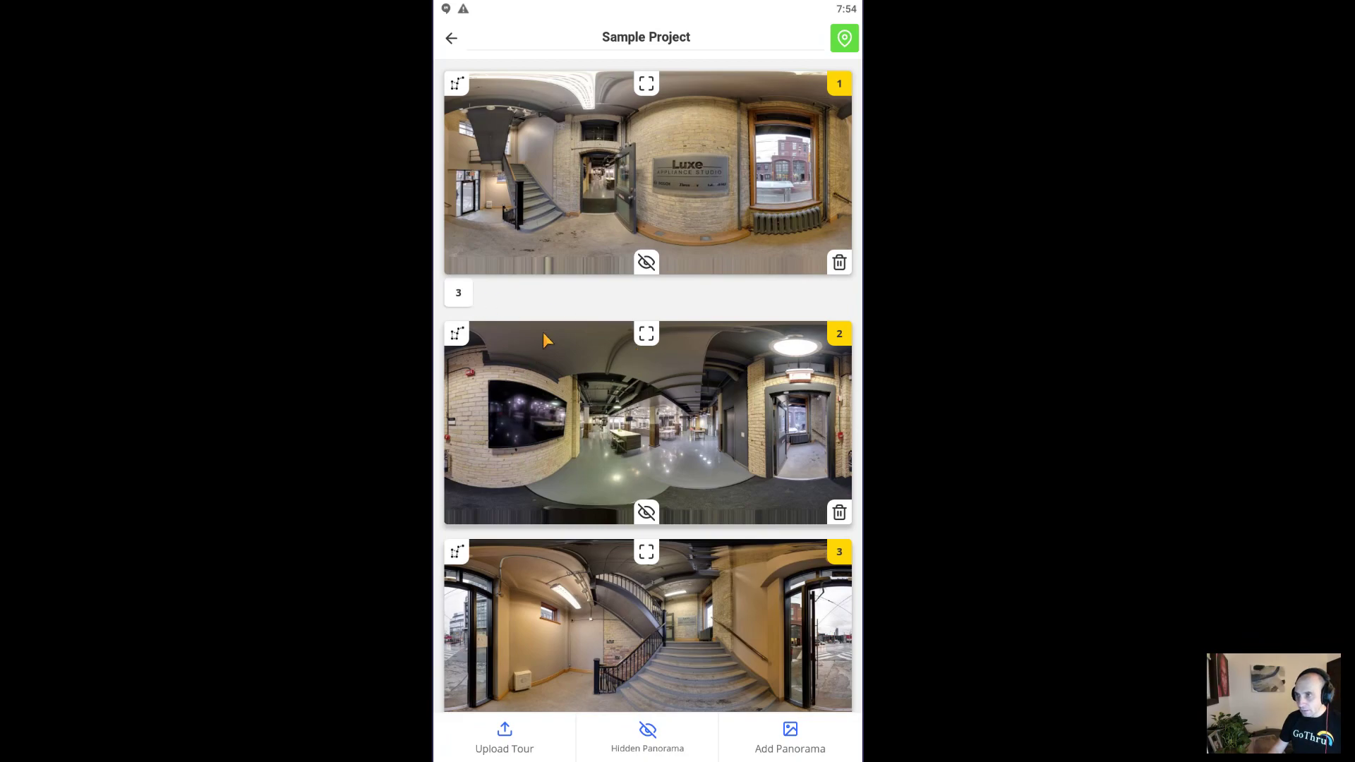
scroll(613, 321, "down", 3)
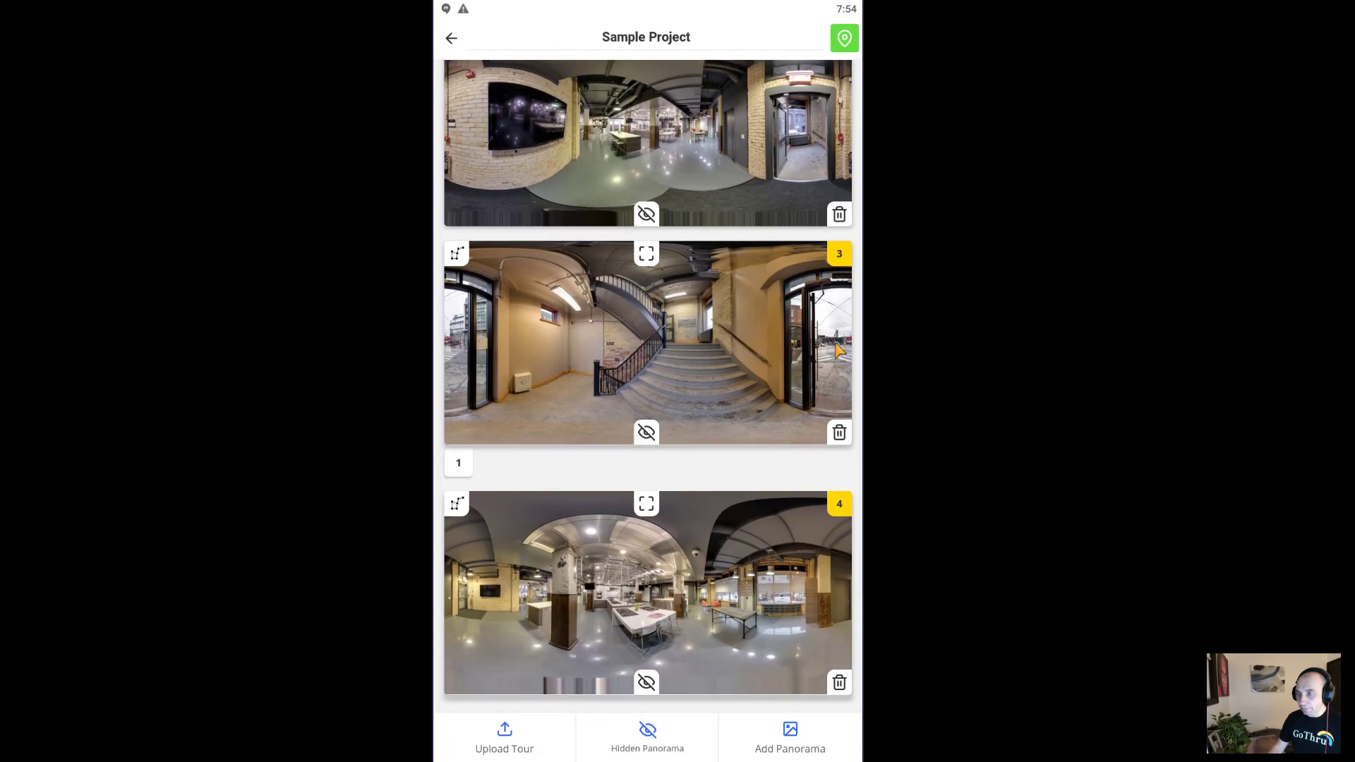
Step: Hide panorama 3 and start a link from panorama 1
left_click(646, 435)
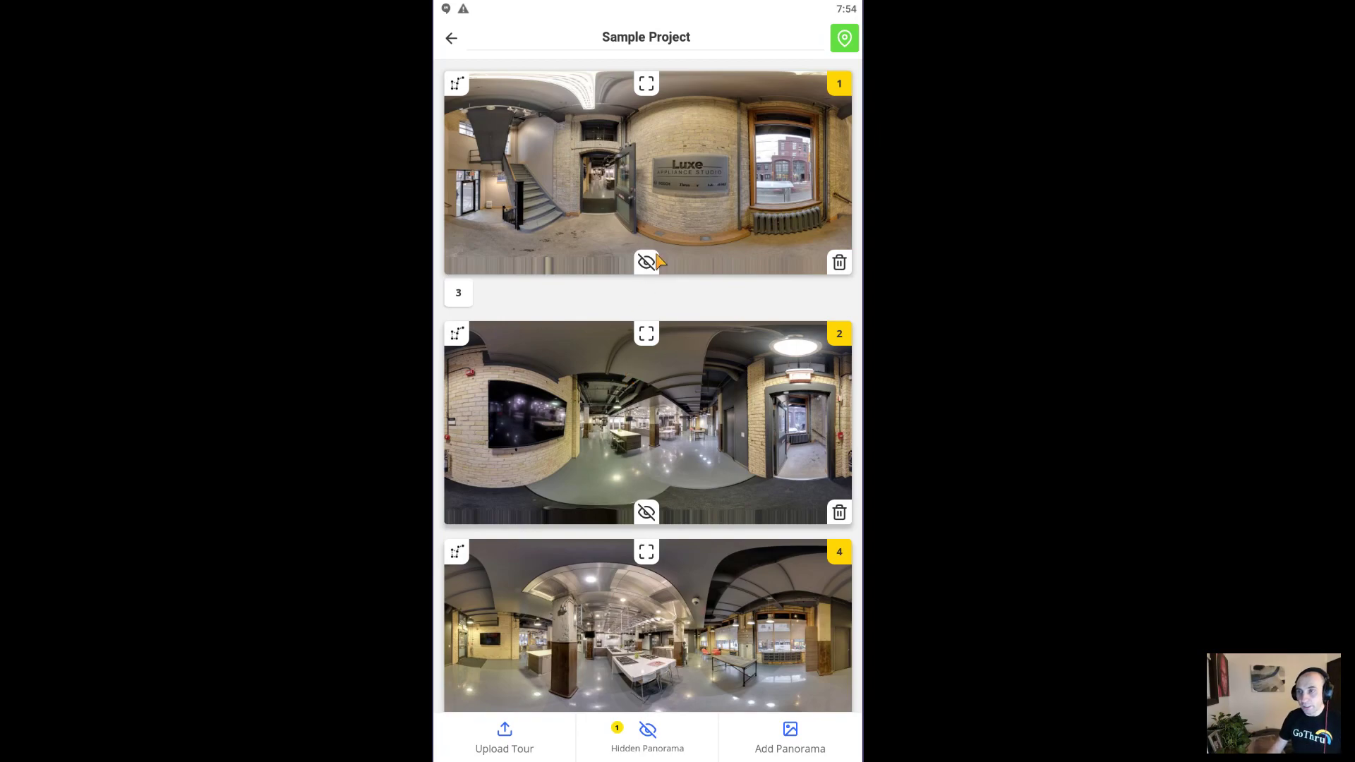
left_click(456, 86)
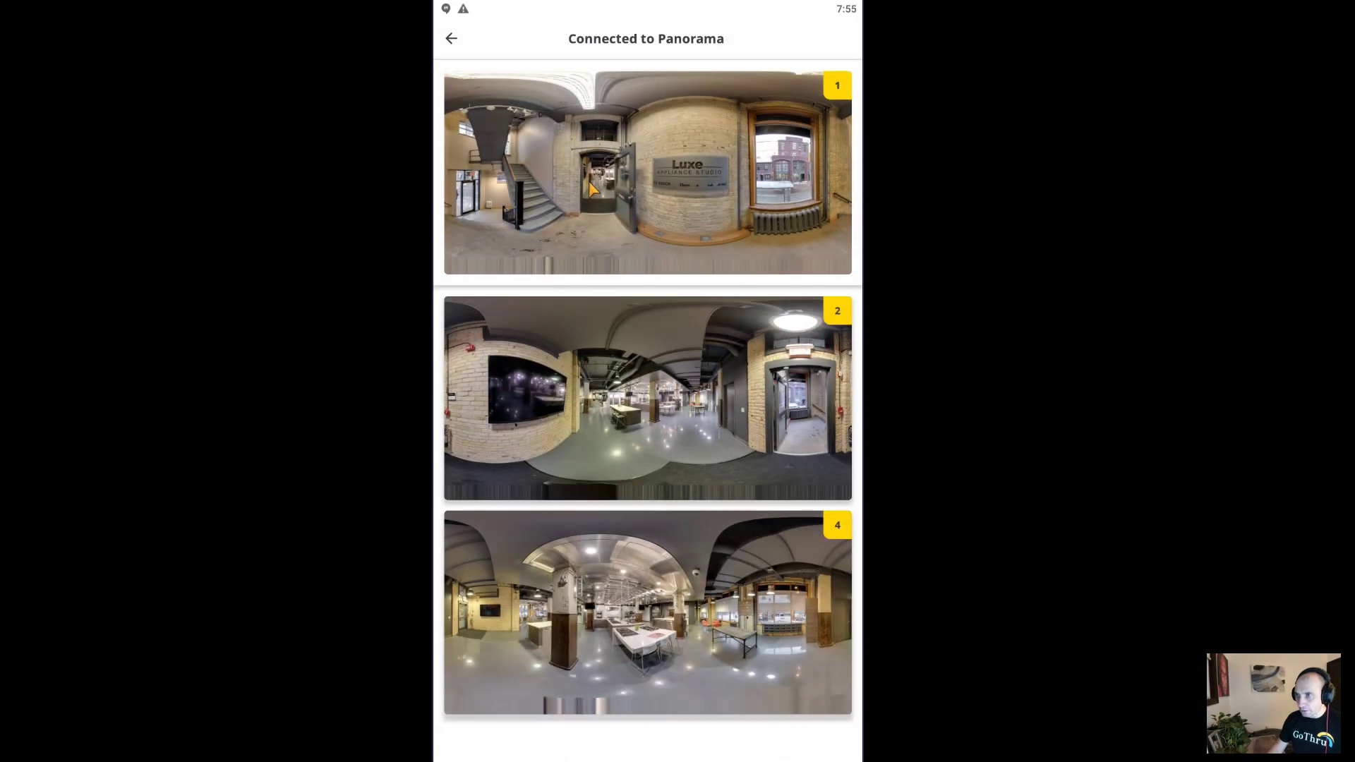
Step: Link panorama 1 to panorama 2 with their doorway views aligned
left_click(677, 491)
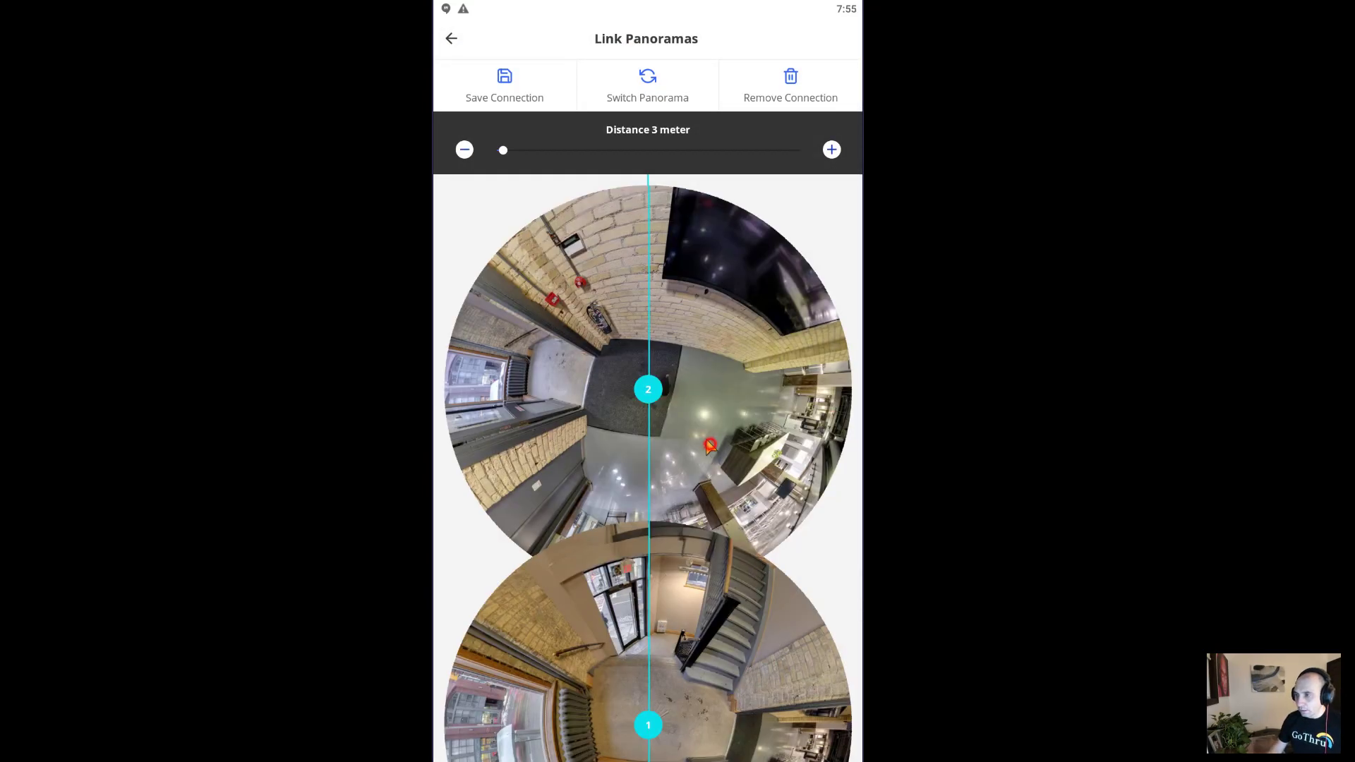
left_click_drag(714, 447, 702, 451)
mouse_move(700, 636)
left_mouse_down()
mouse_move(675, 639)
mouse_move(707, 649)
mouse_move(700, 641)
left_mouse_up()
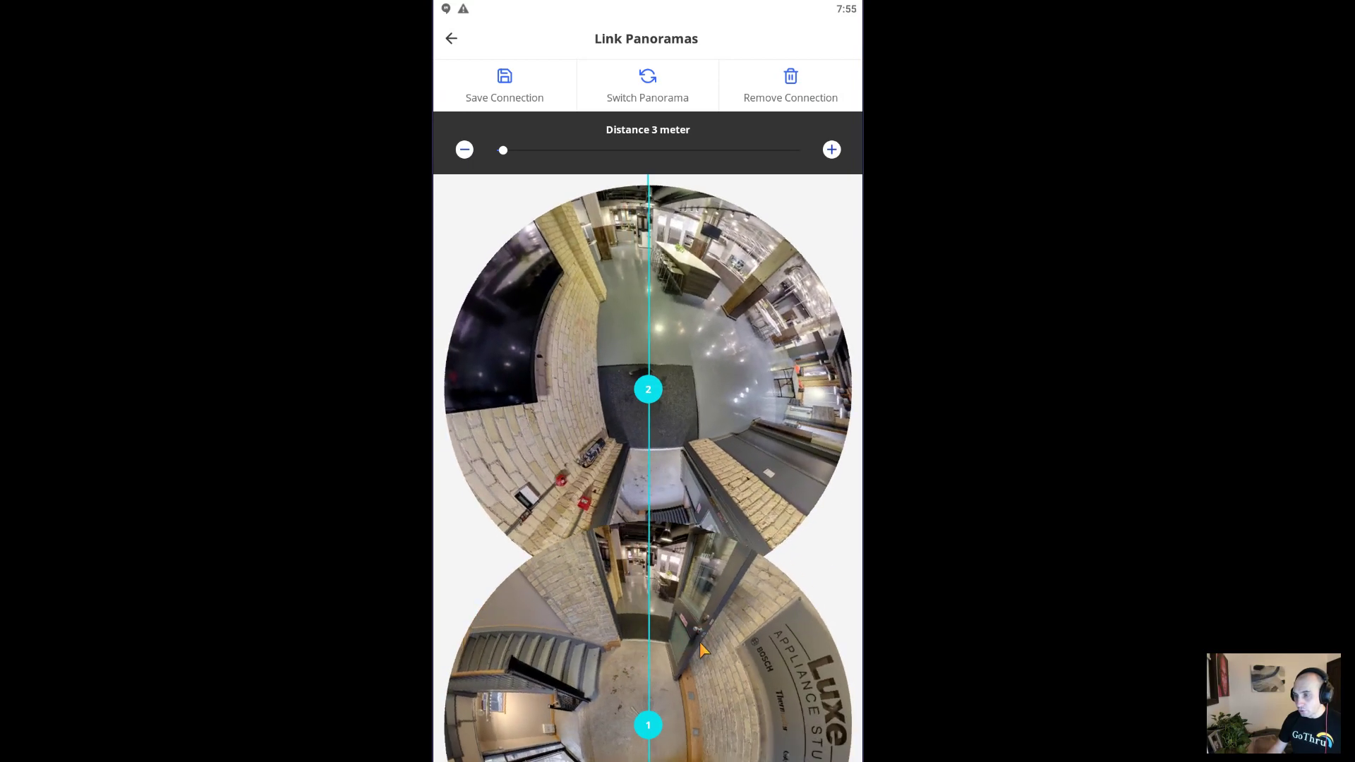
left_click_drag(700, 646, 702, 646)
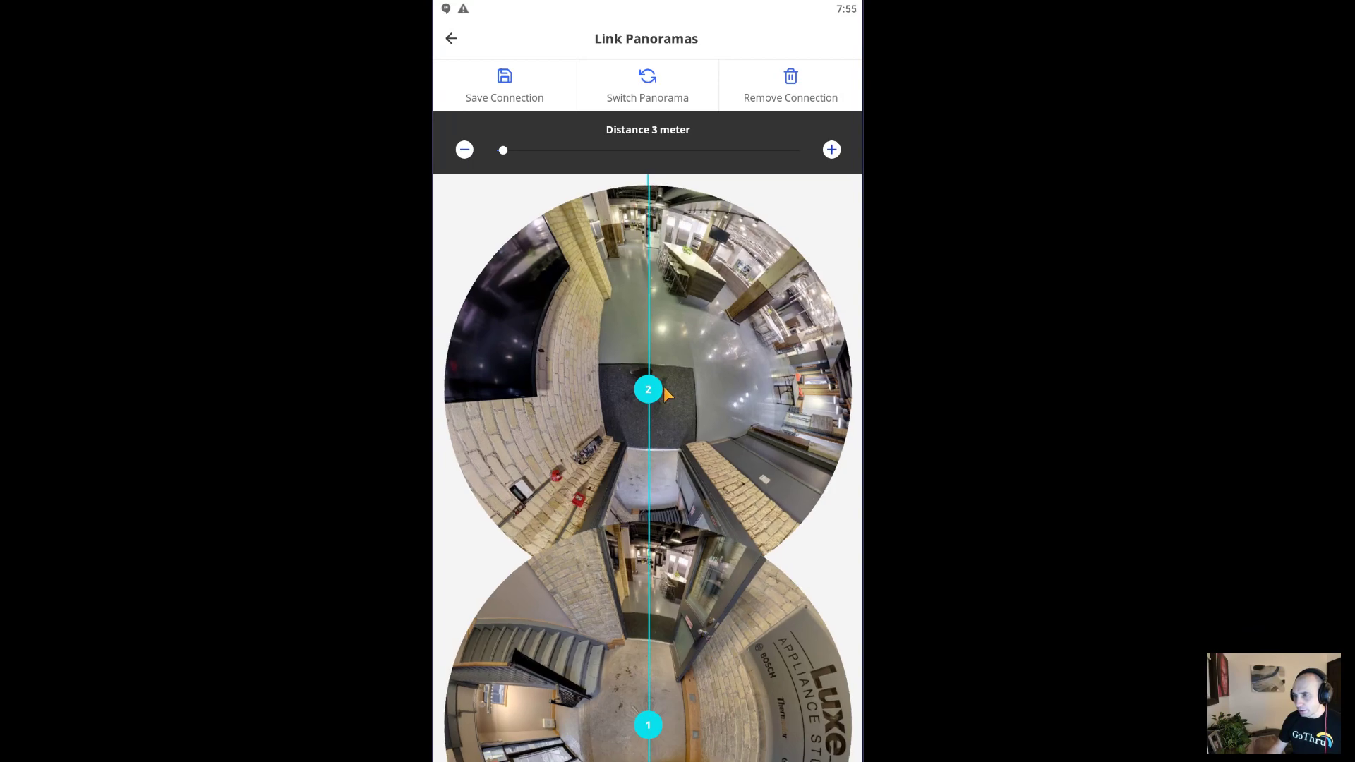
left_click_drag(696, 409, 699, 415)
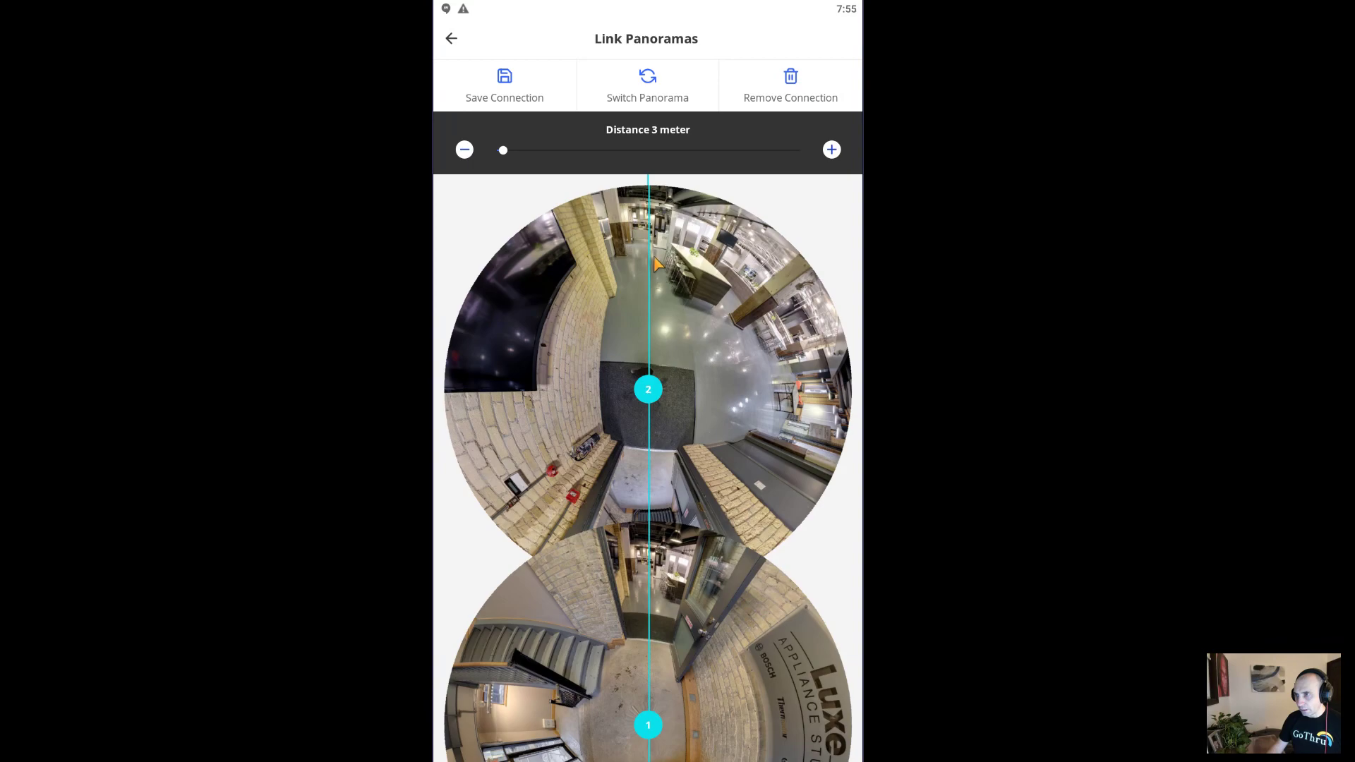
left_click(505, 76)
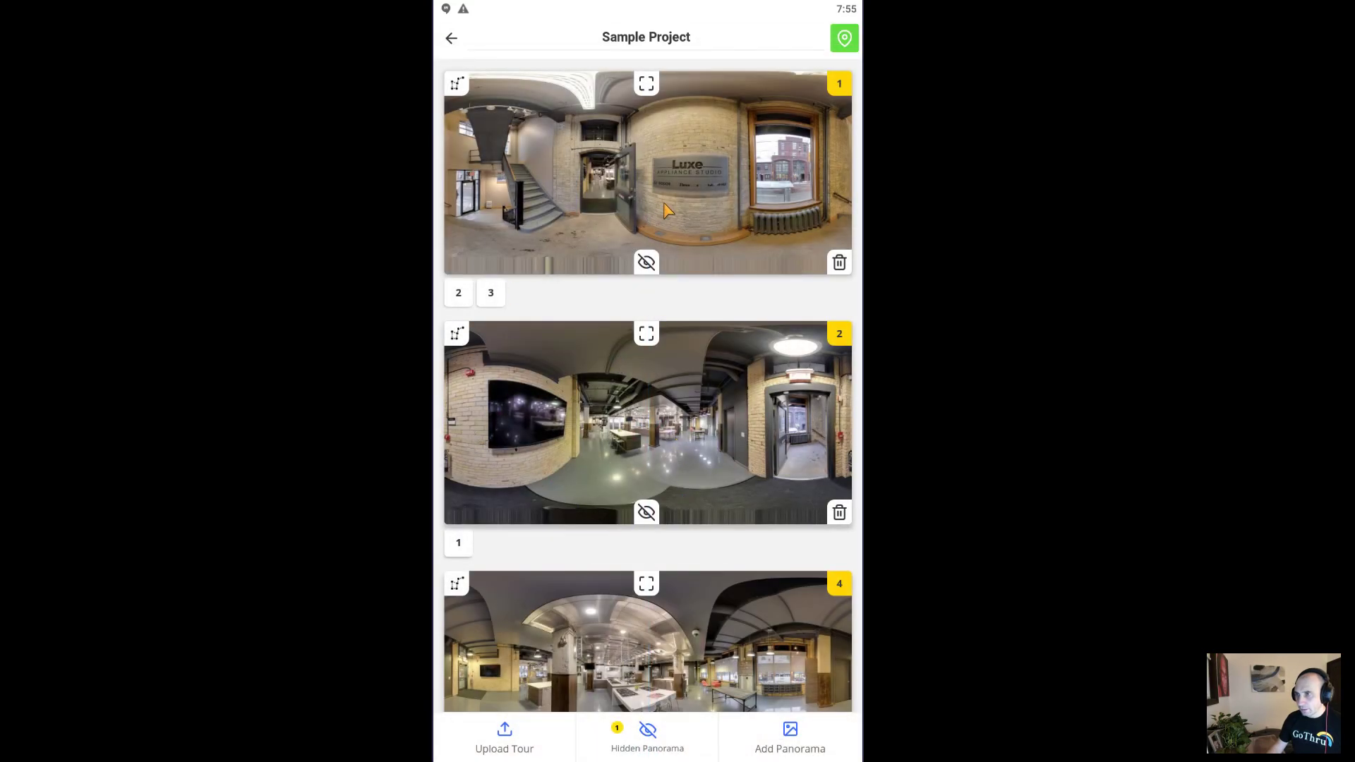
Step: Hide panorama 1, then link panorama 2 to panorama 4 at 4 meters
left_click(646, 264)
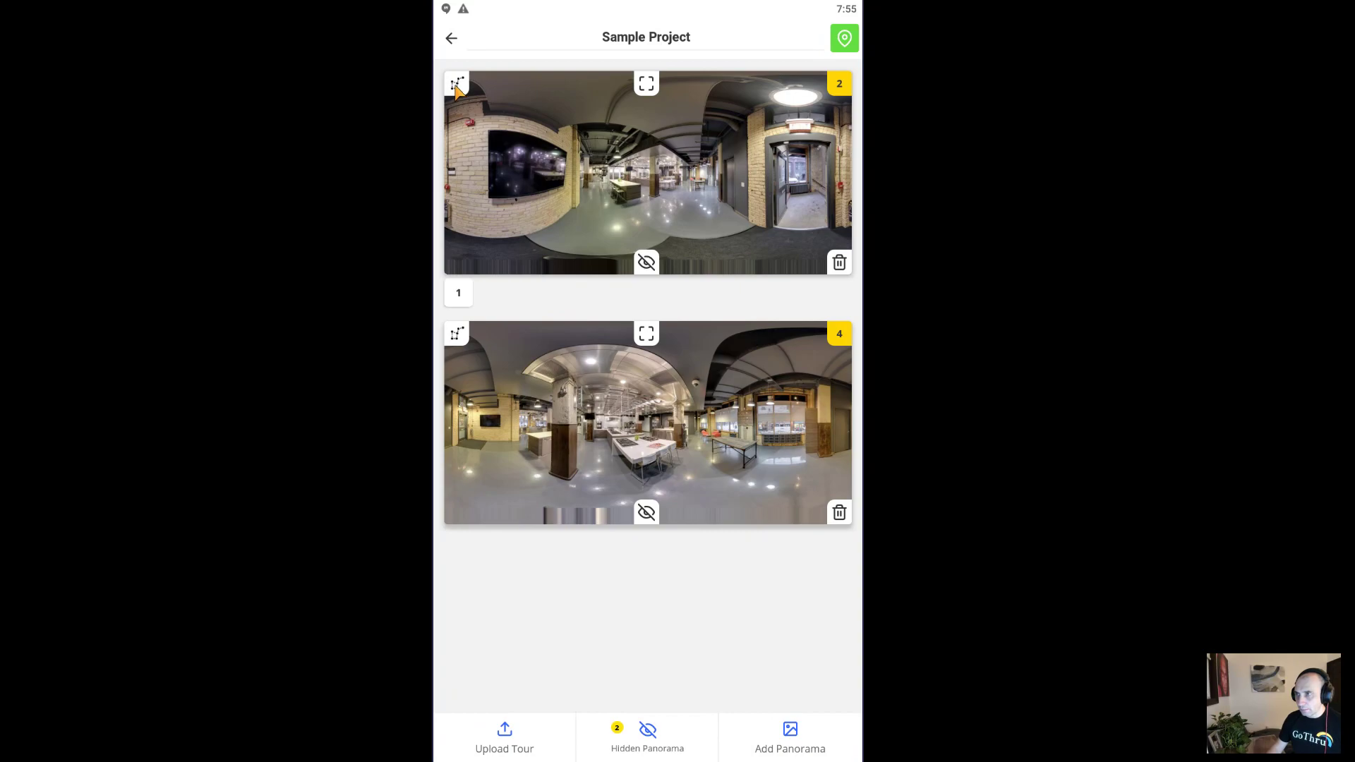
left_click(458, 85)
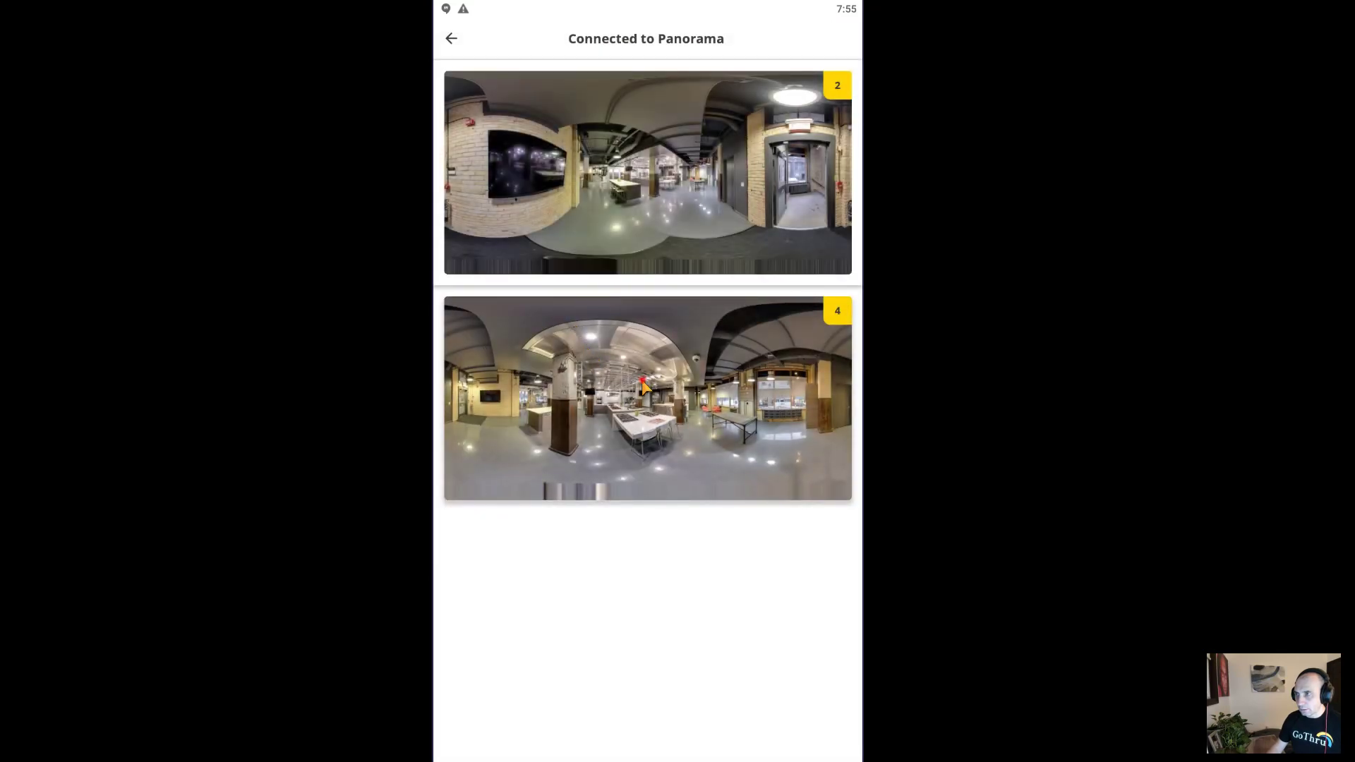
left_click(643, 387)
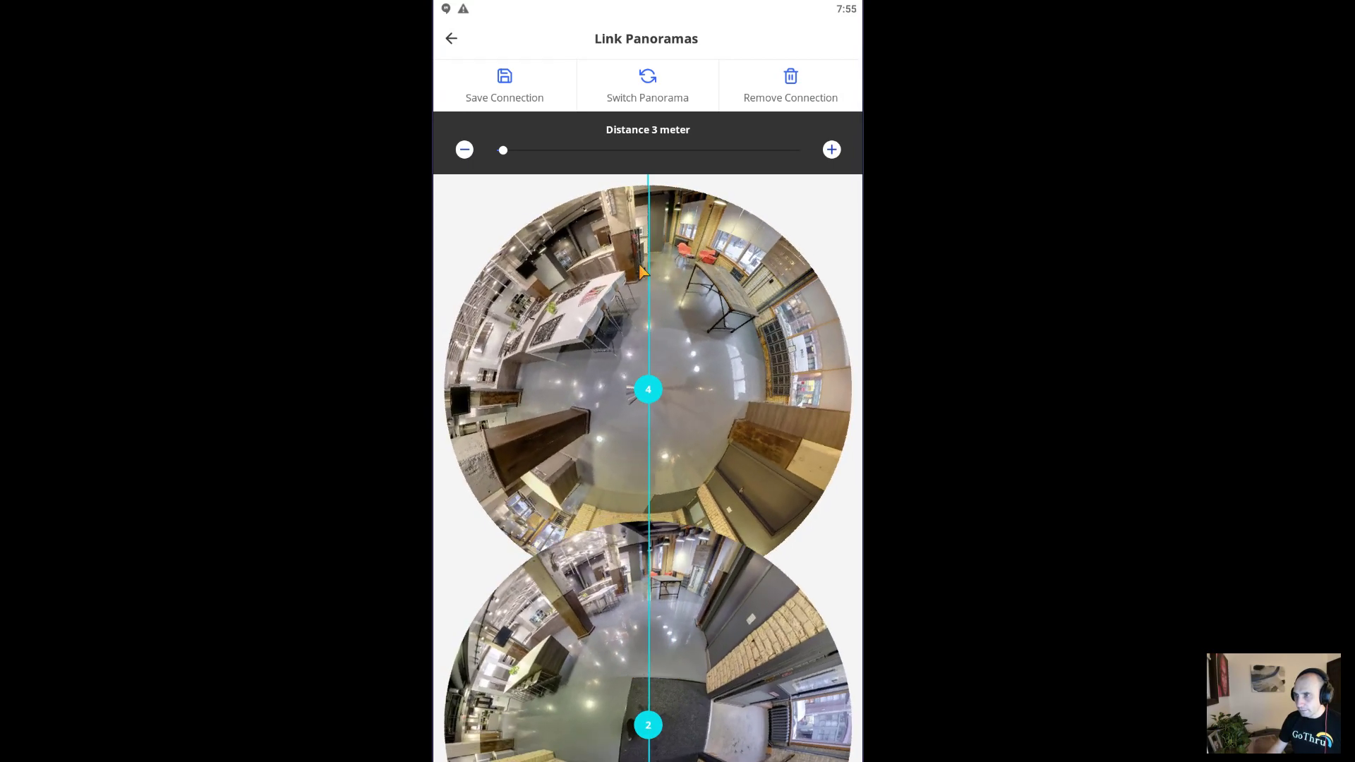
left_click_drag(635, 673, 639, 660)
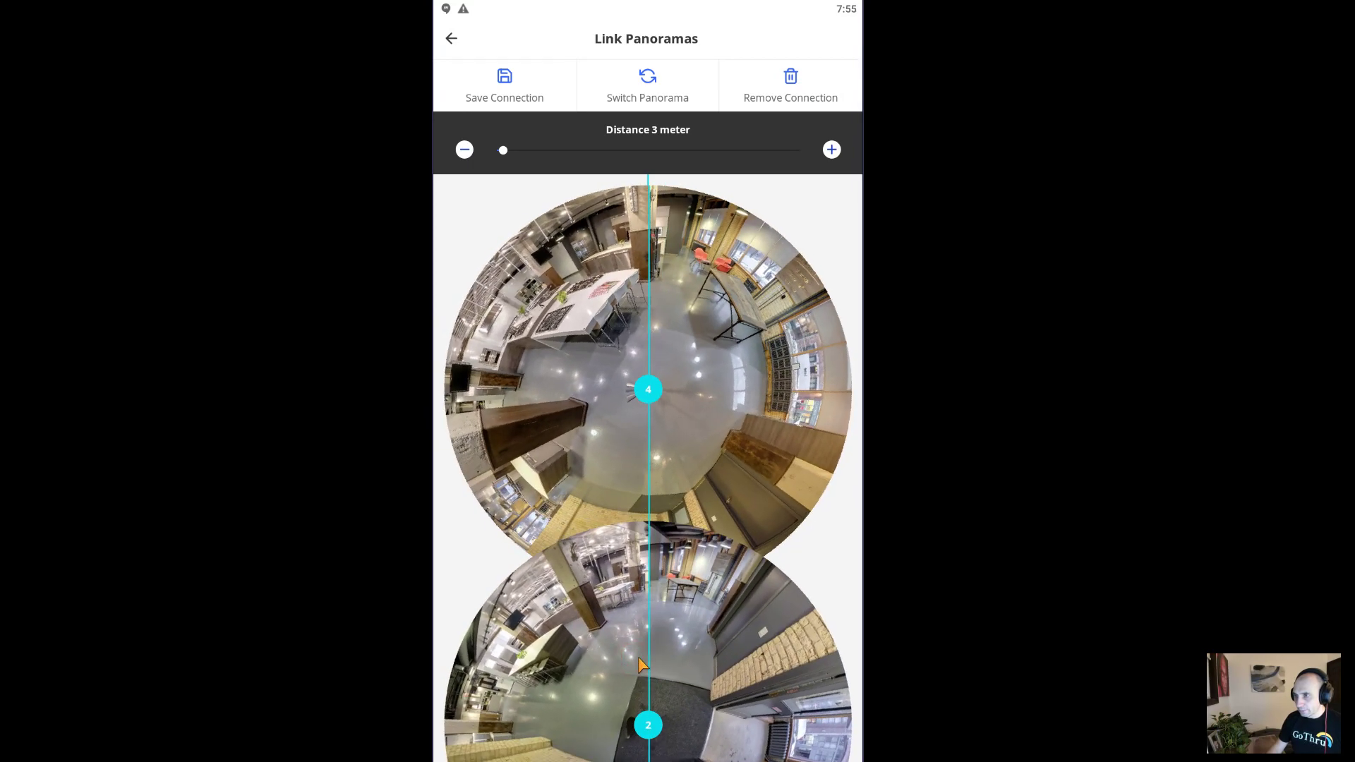
left_click_drag(709, 345, 622, 353)
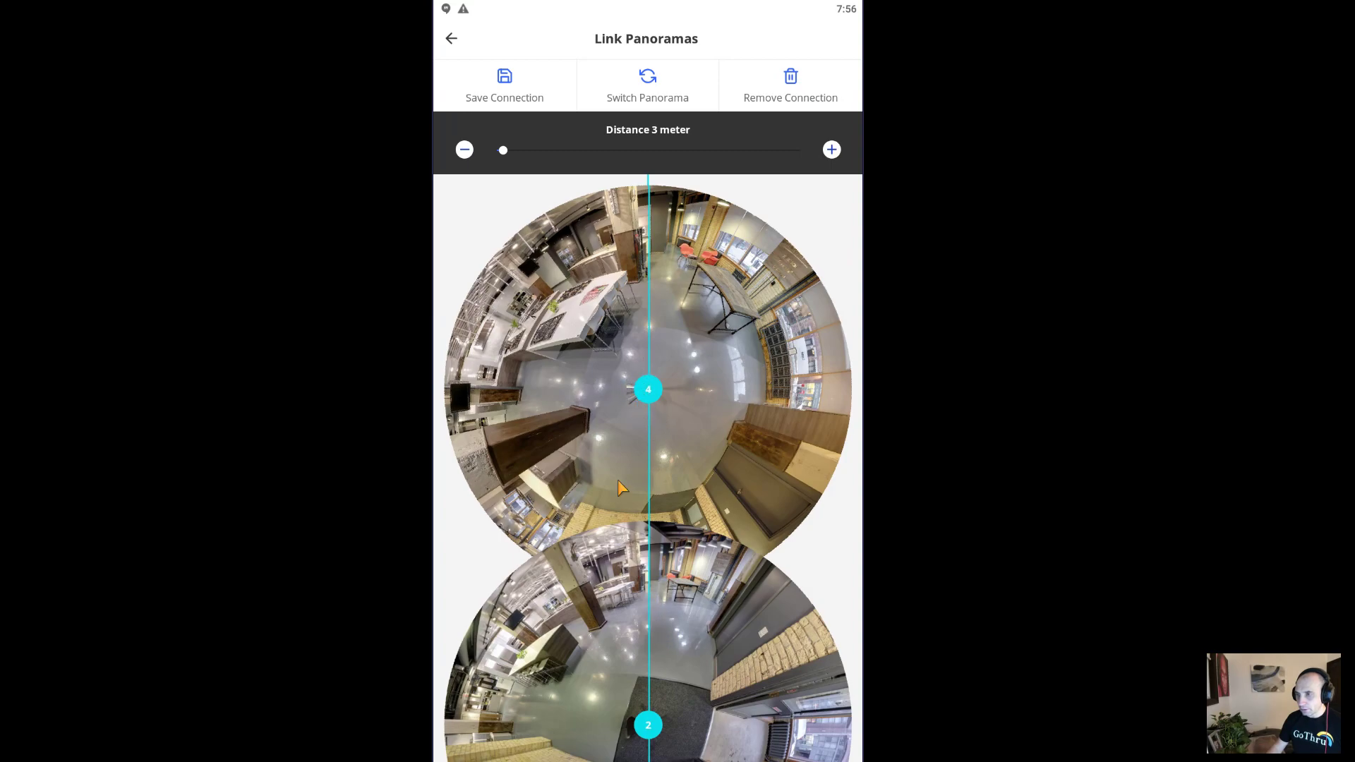
left_click(832, 149)
left_click(514, 83)
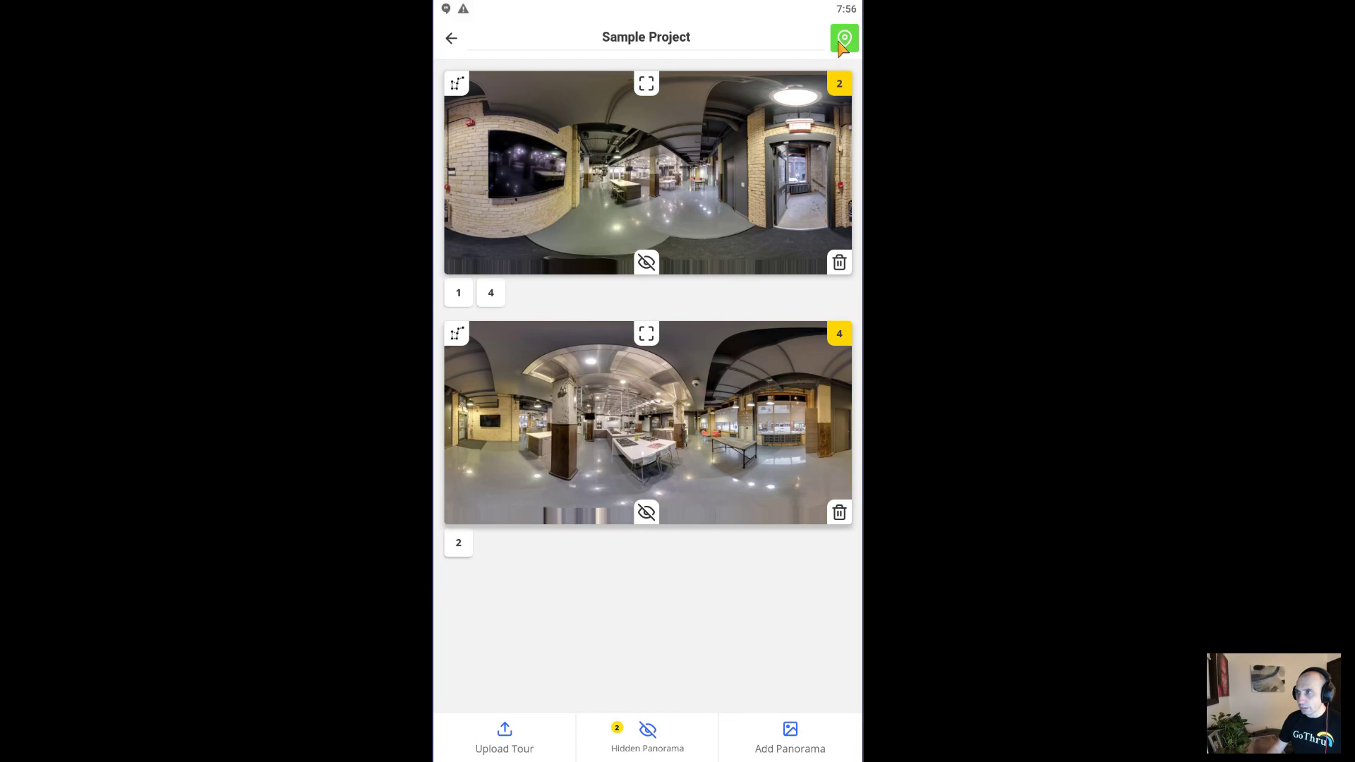
Step: Check the chained panoramas on the map, then list the hidden panoramas
left_click(842, 43)
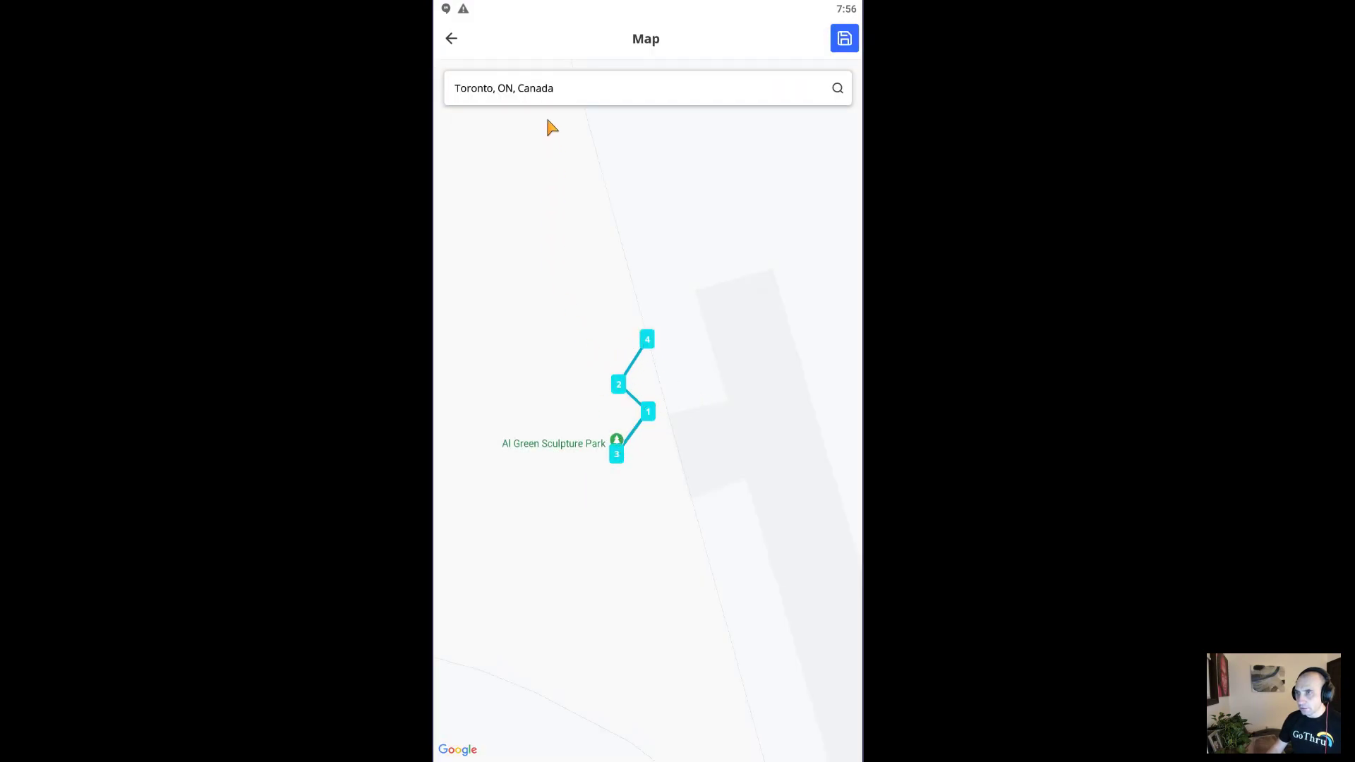
left_click(451, 39)
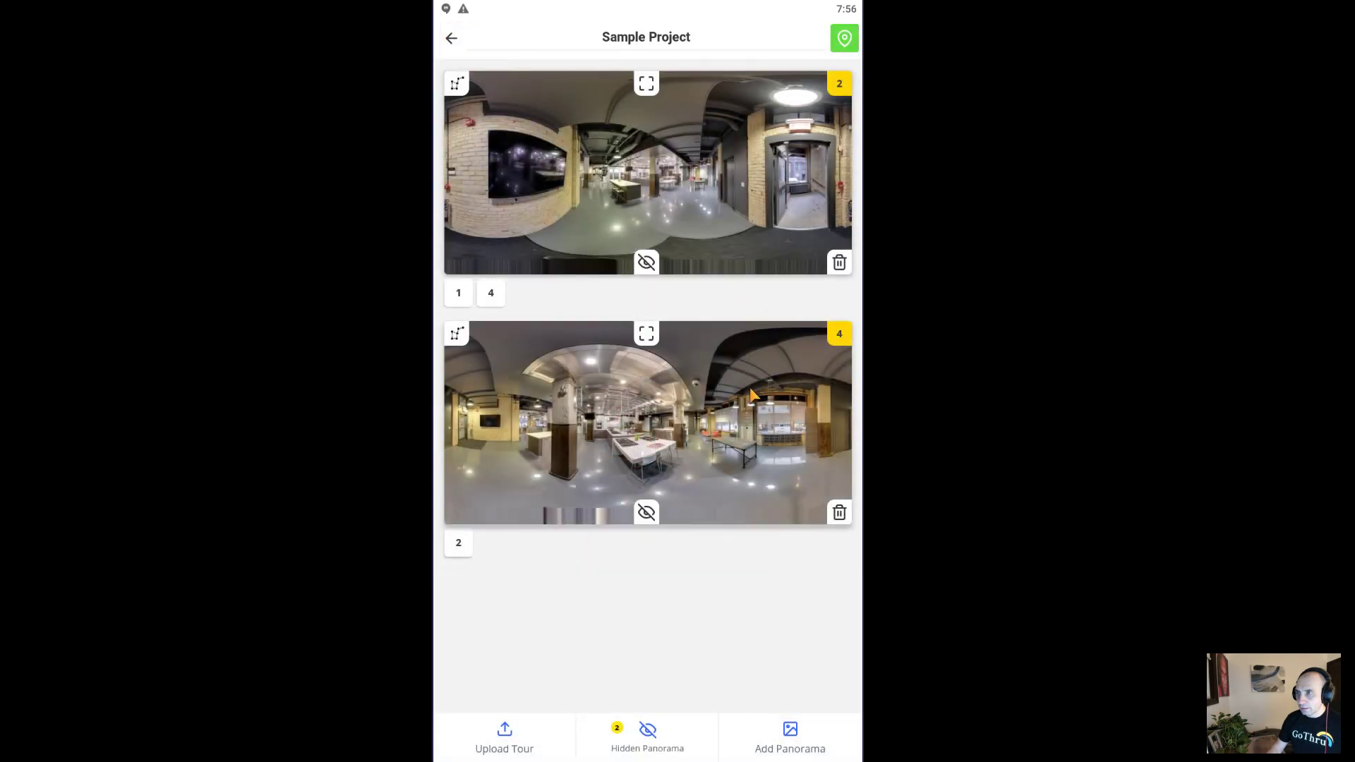
left_click(647, 730)
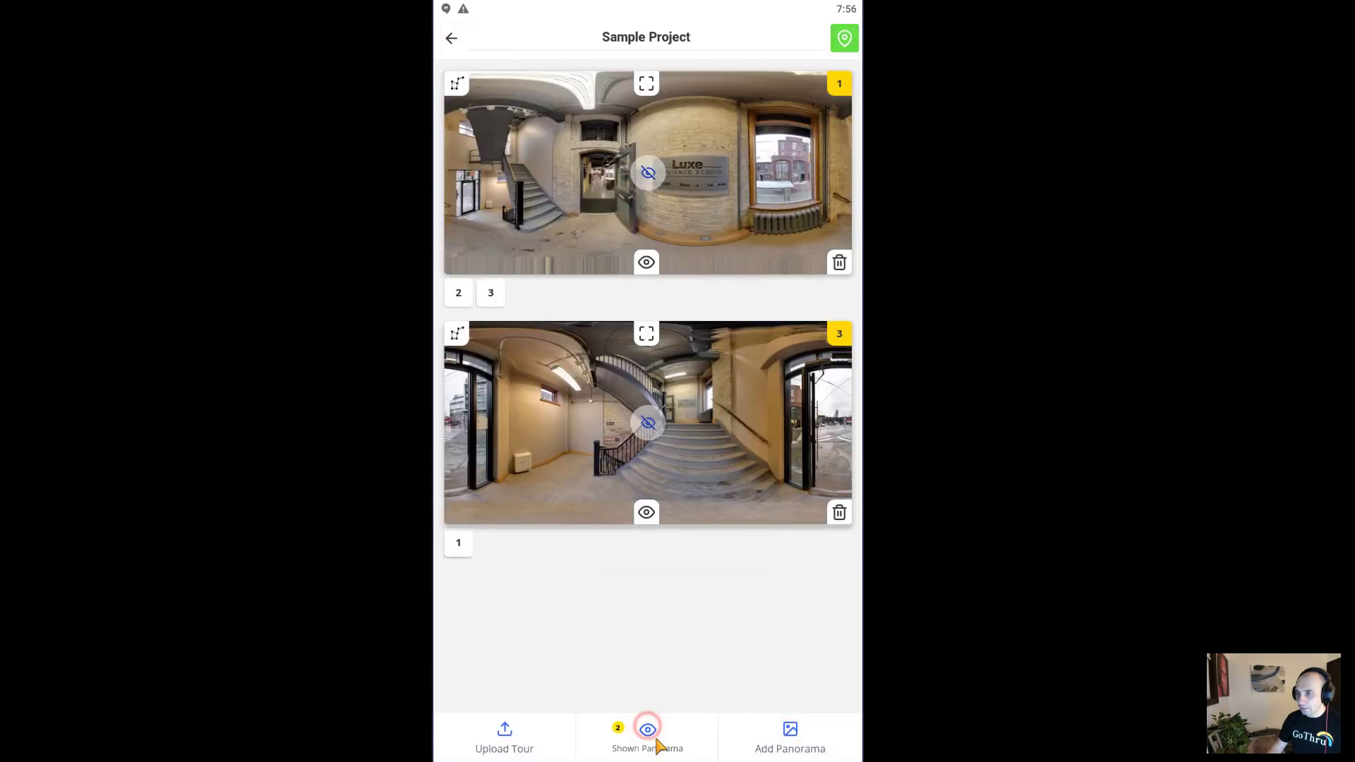
Step: Unhide panoramas 1 and 3 and return to the visible panorama list
left_click(645, 262)
left_click(646, 262)
left_click(648, 733)
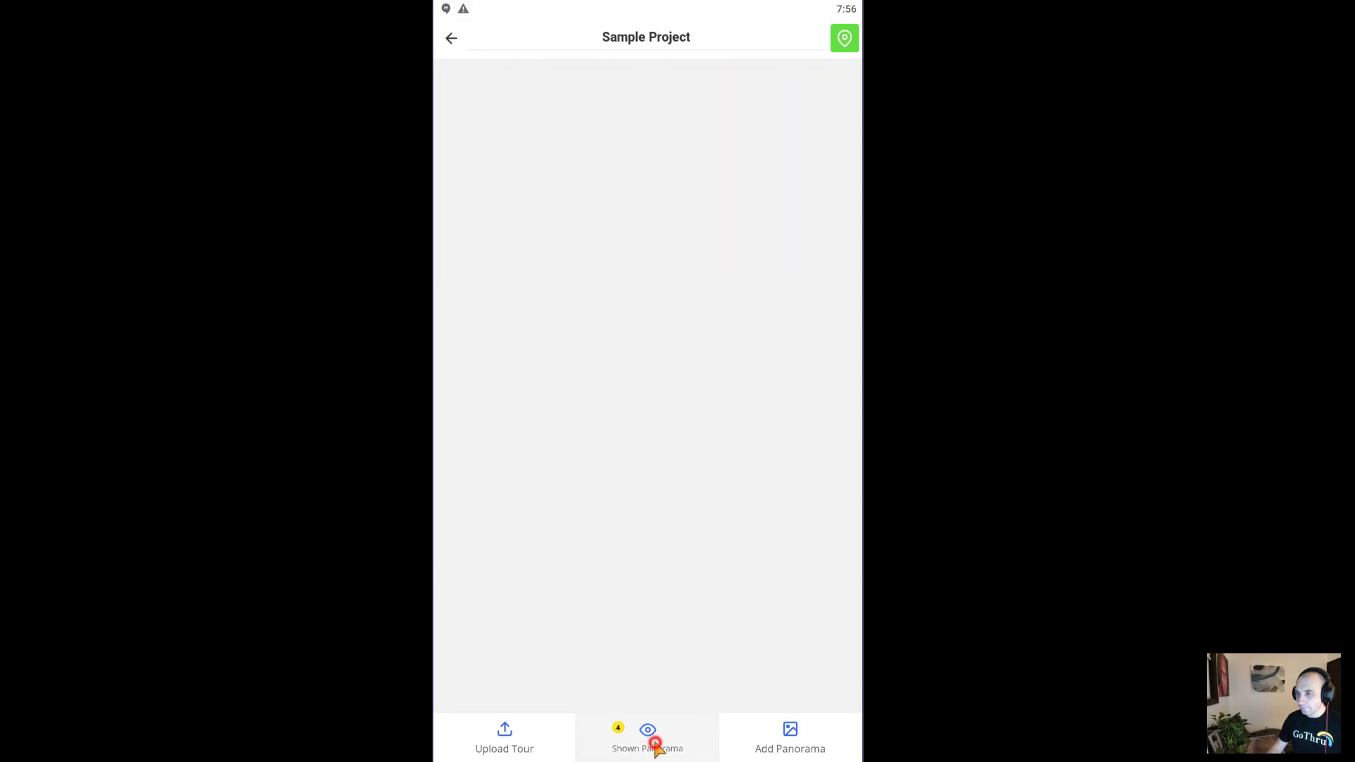
scroll(657, 463, "down", 3)
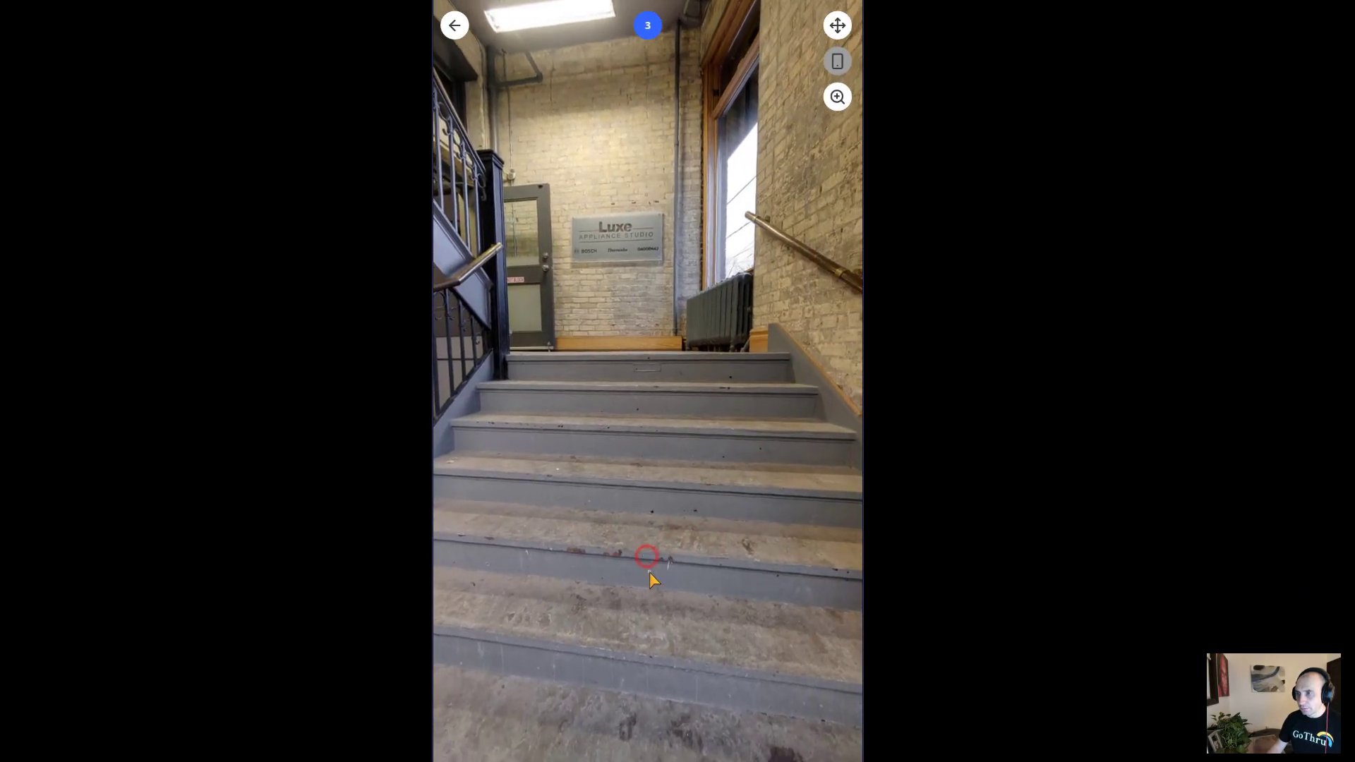
Step: Walk through the tour preview across panoramas 3, 1, 2 and 4
left_click(654, 534)
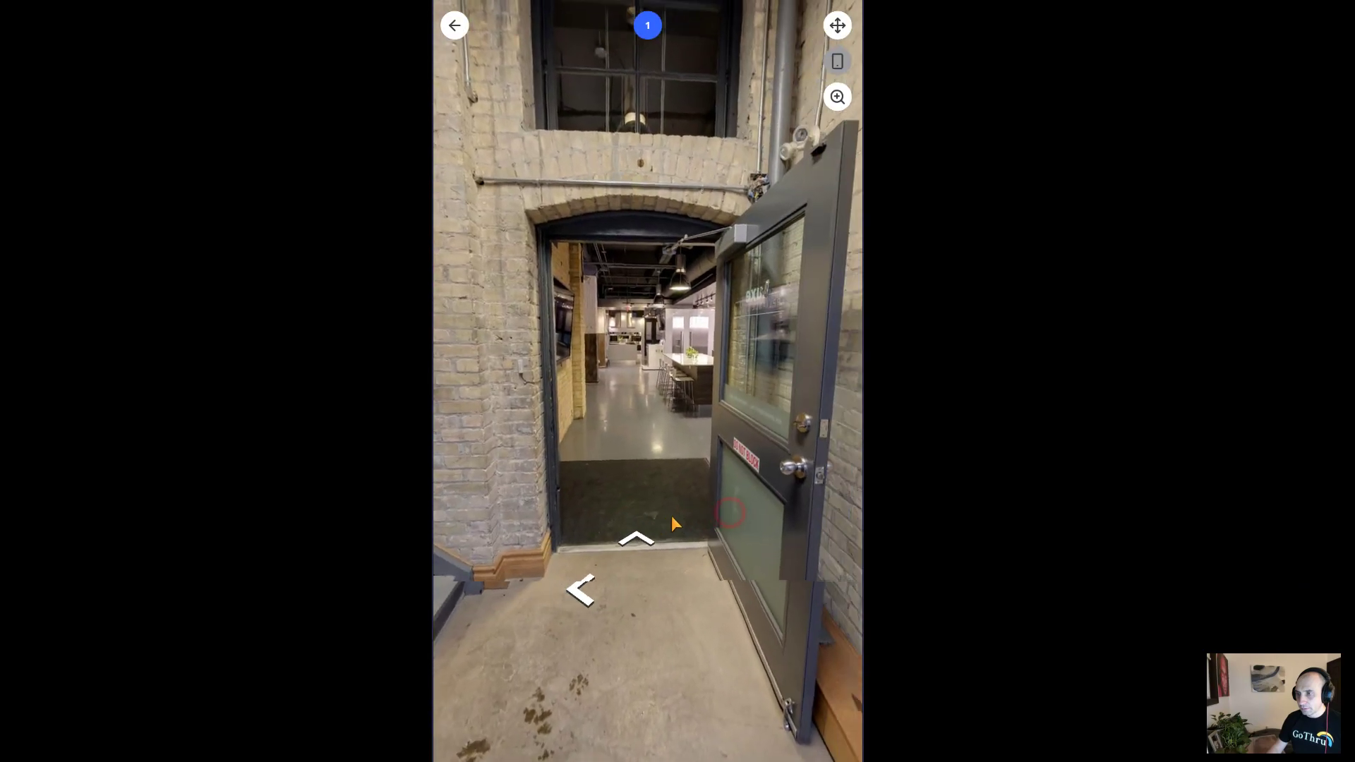
left_click(649, 651)
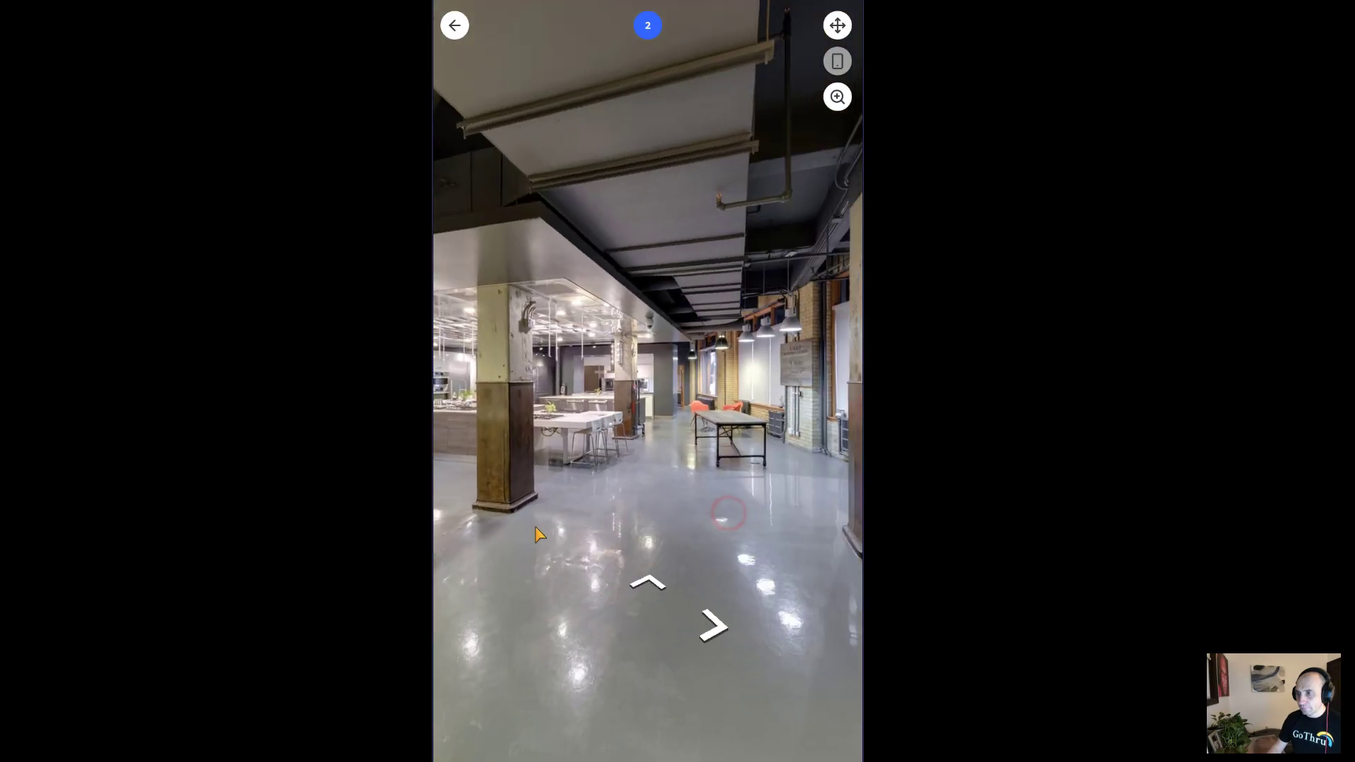
left_click(644, 612)
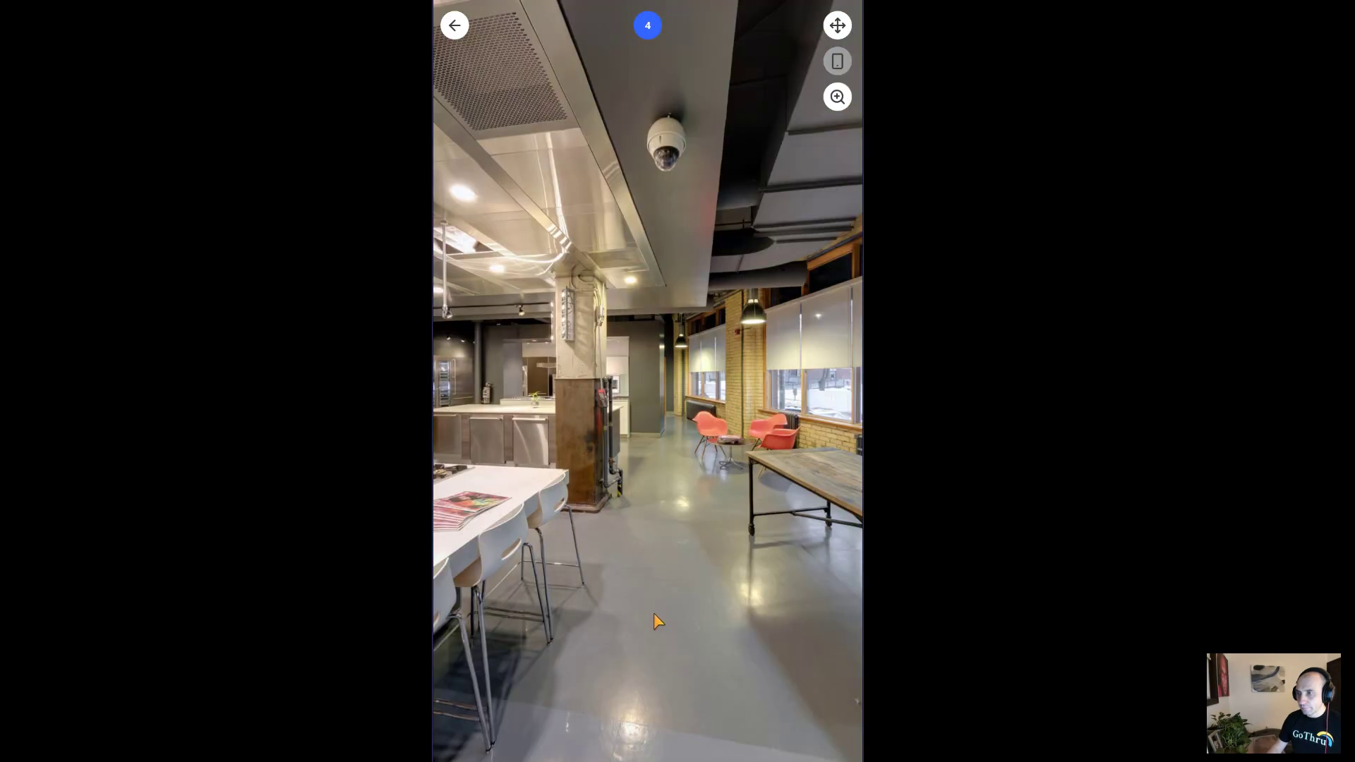
left_click(676, 419)
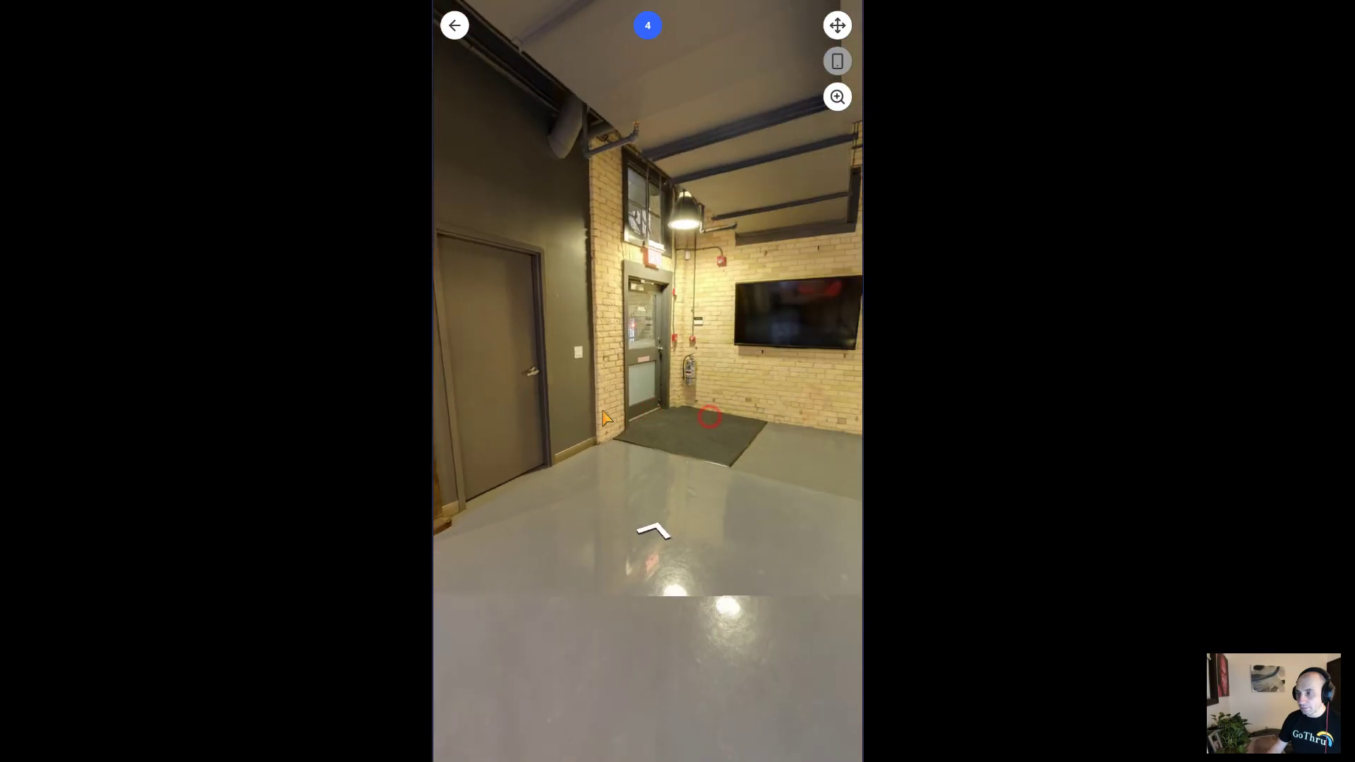
left_click(649, 540)
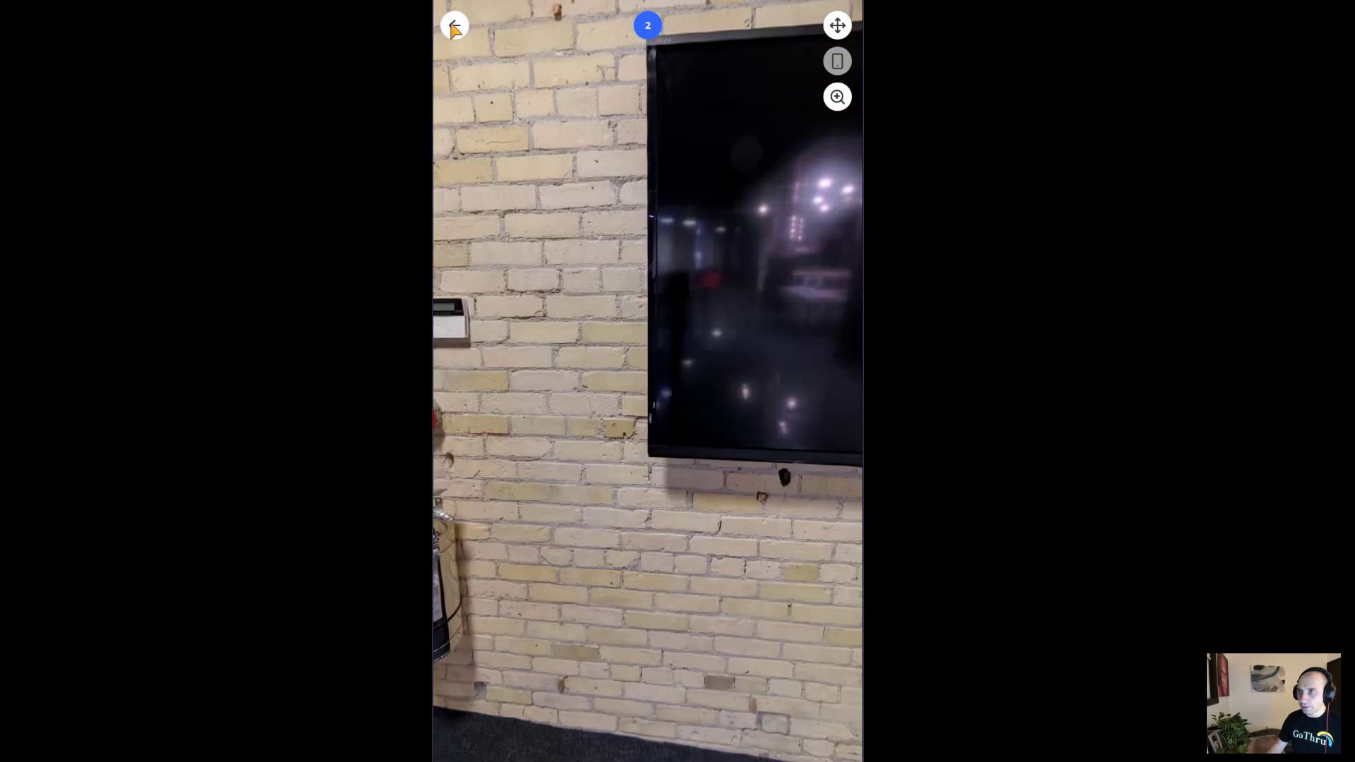
left_click(455, 25)
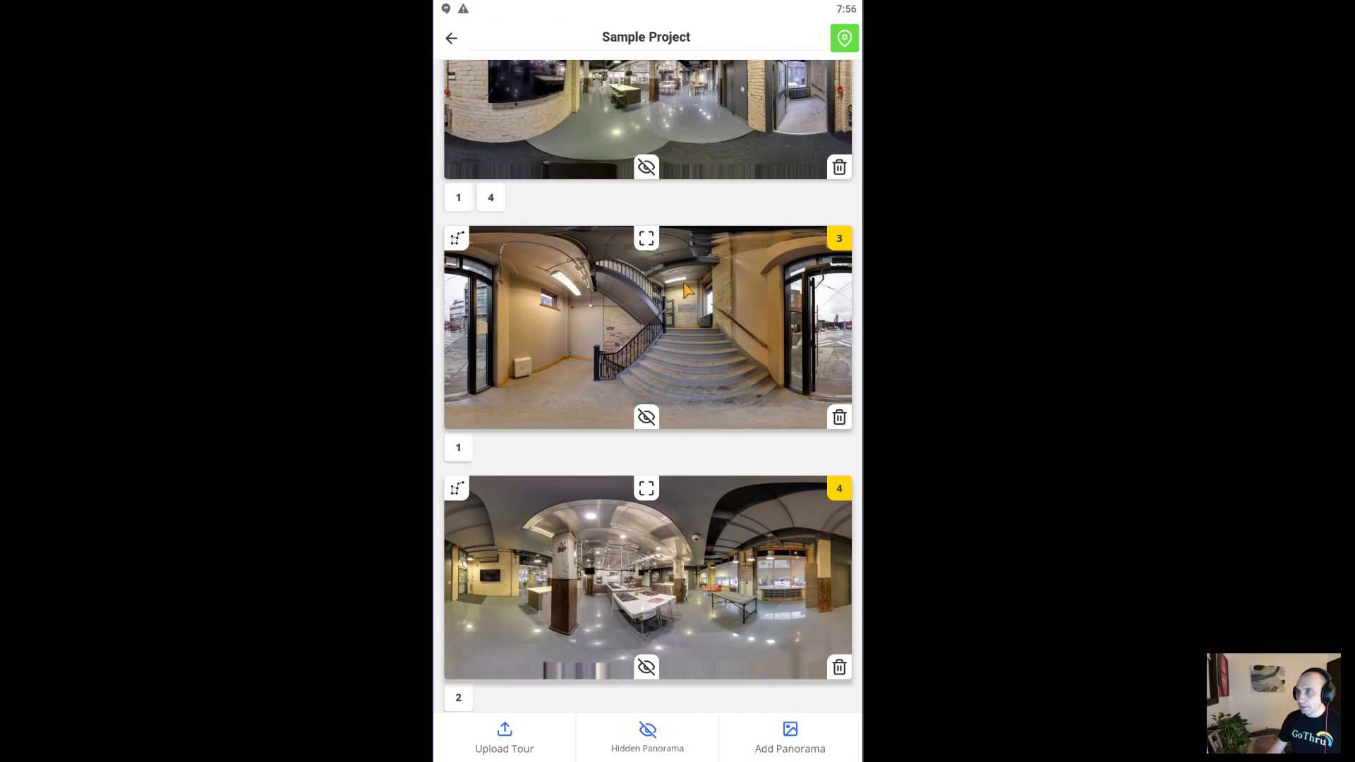
left_click(451, 38)
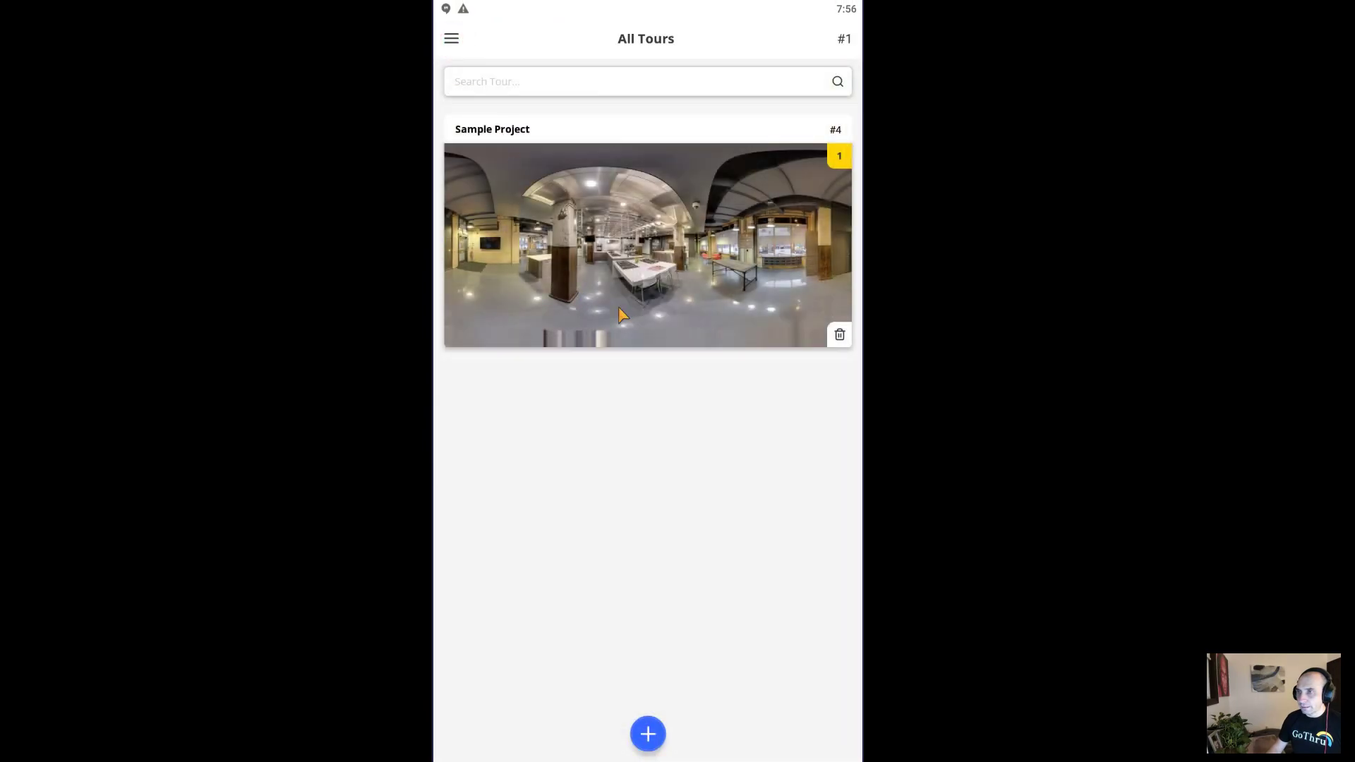
left_click(645, 231)
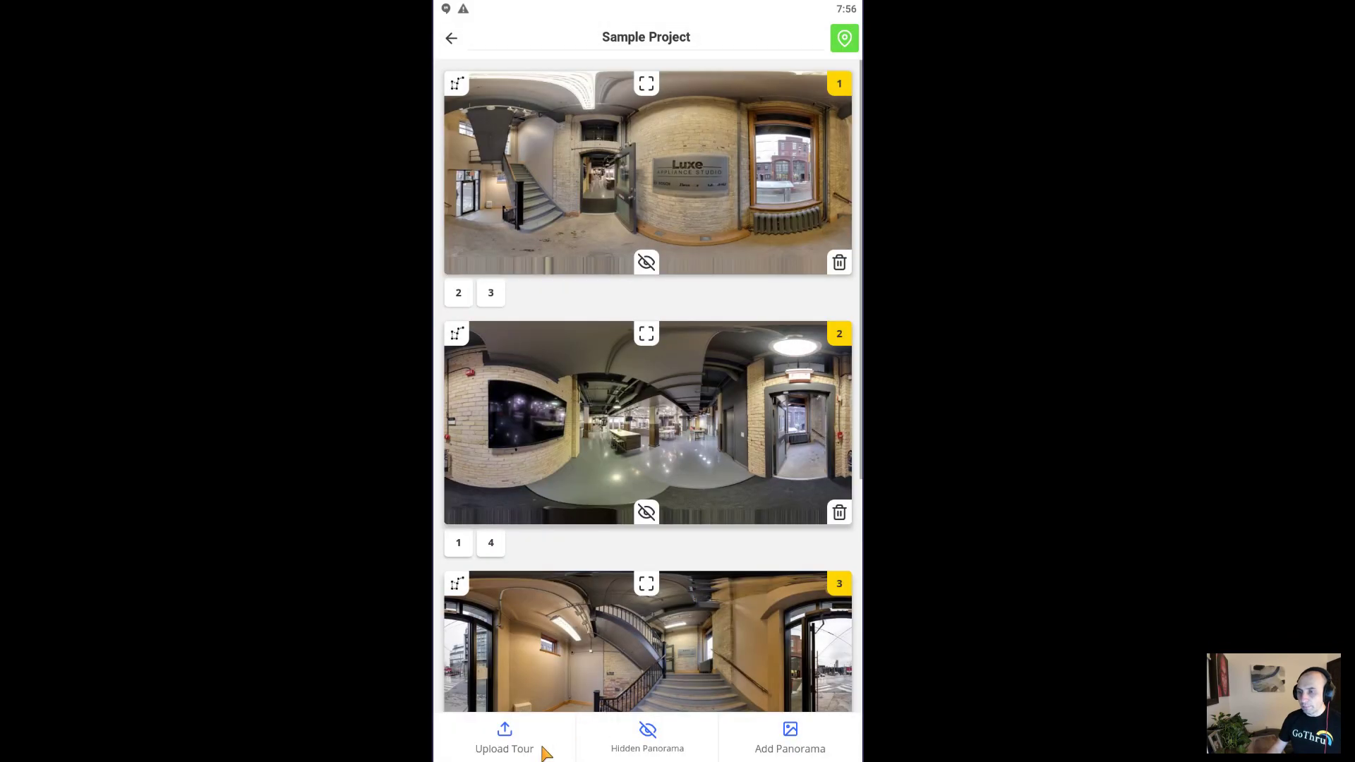
left_click(520, 747)
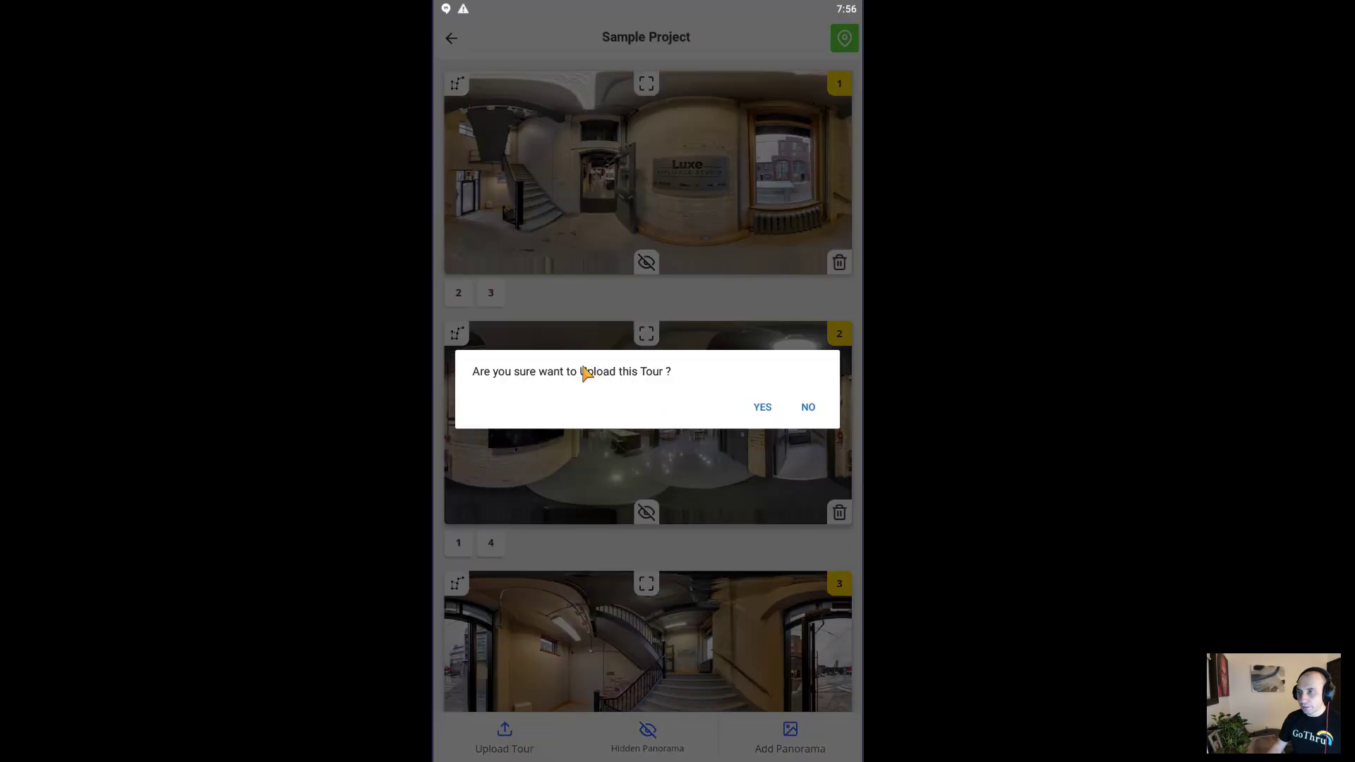
left_click(762, 409)
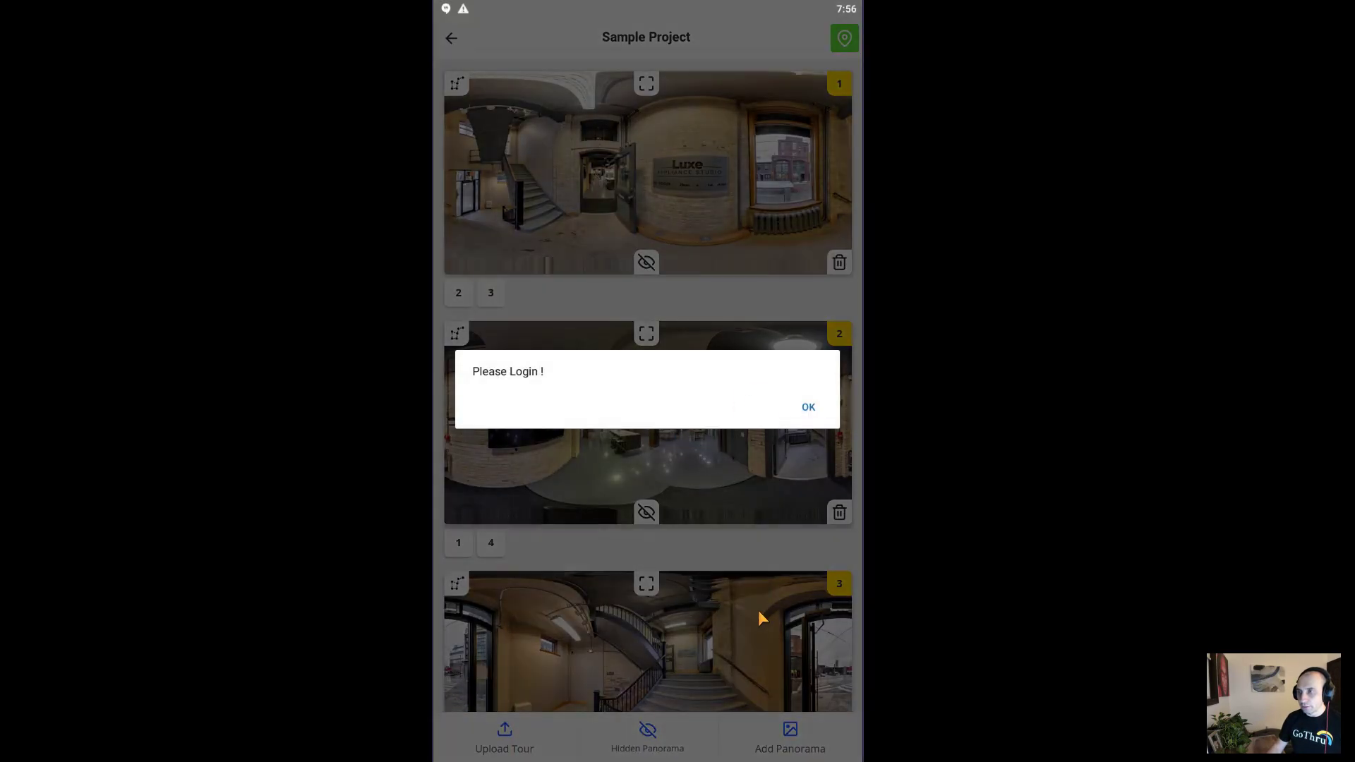
left_click(810, 408)
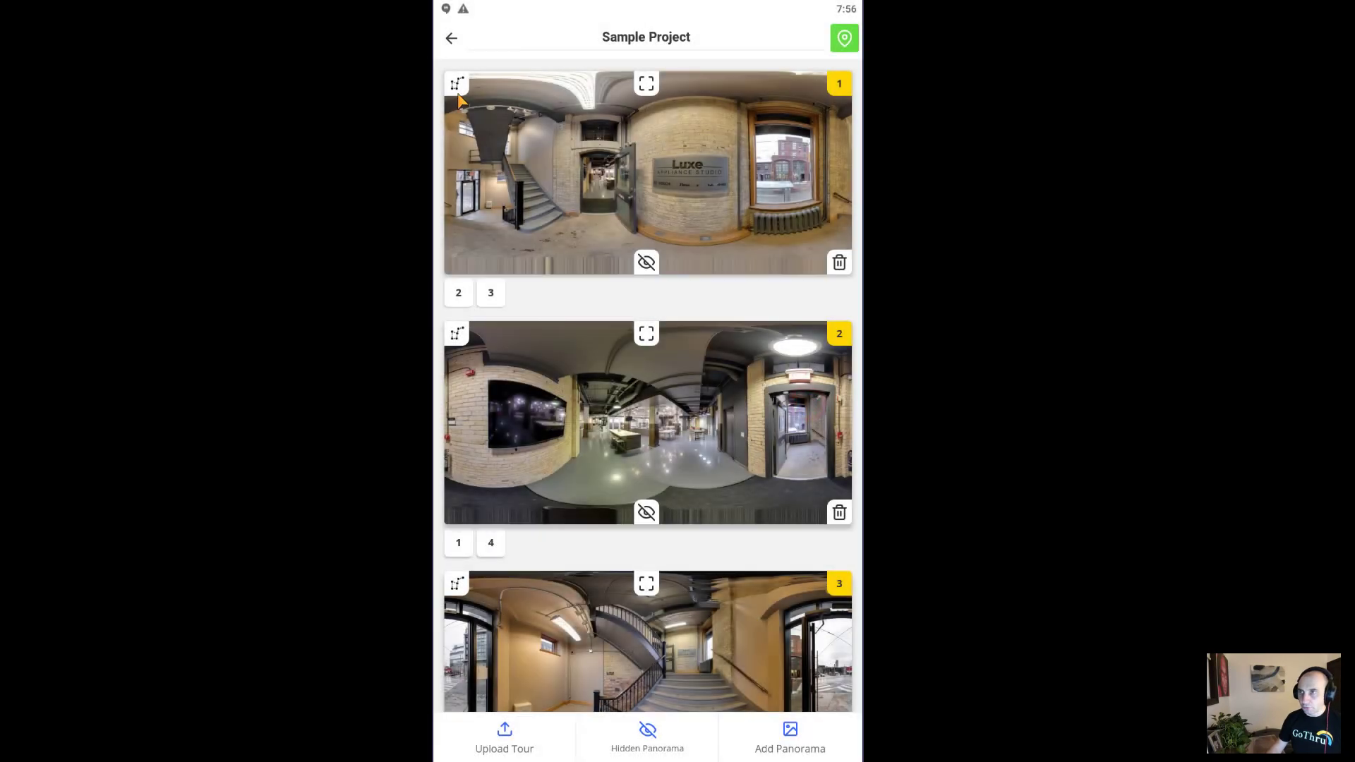
Step: Log in from the side menu using the GoThru Google account
left_click(451, 41)
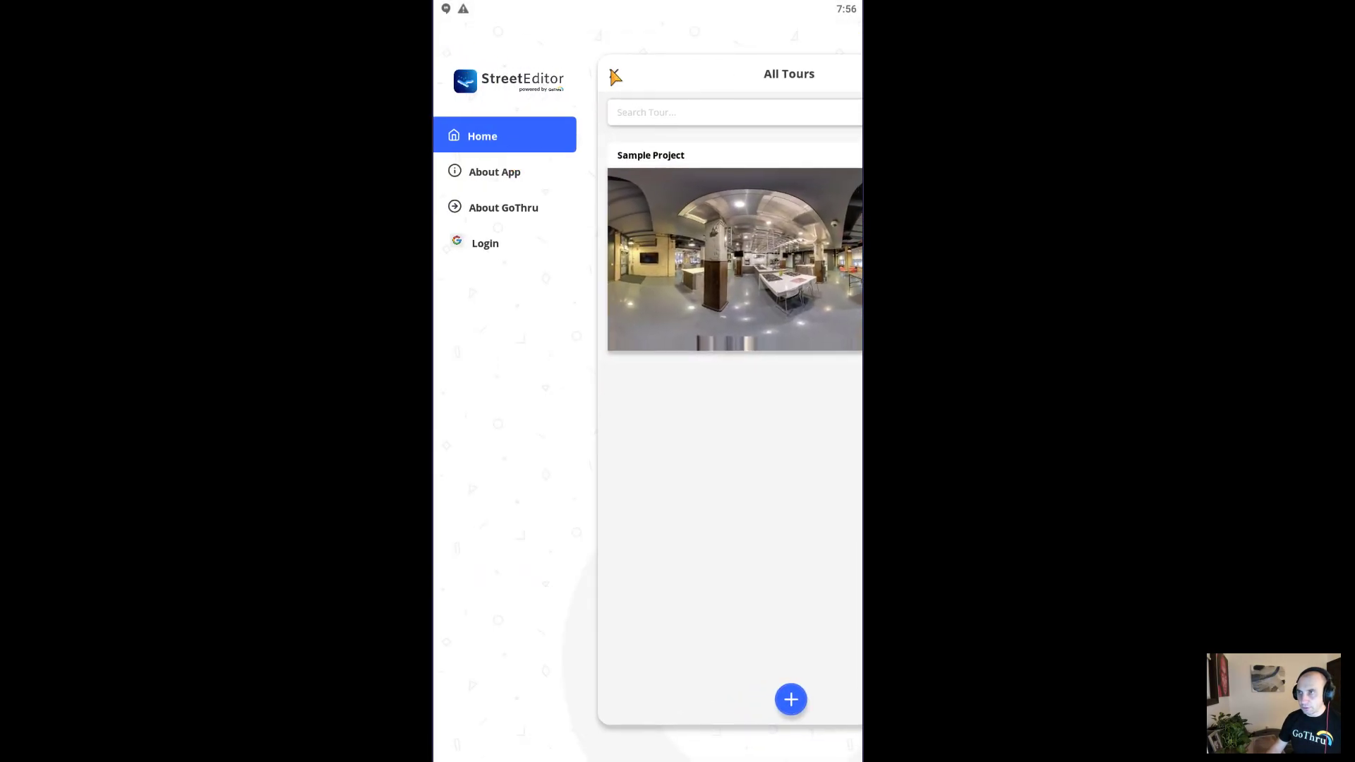
left_click(616, 77)
left_click(448, 40)
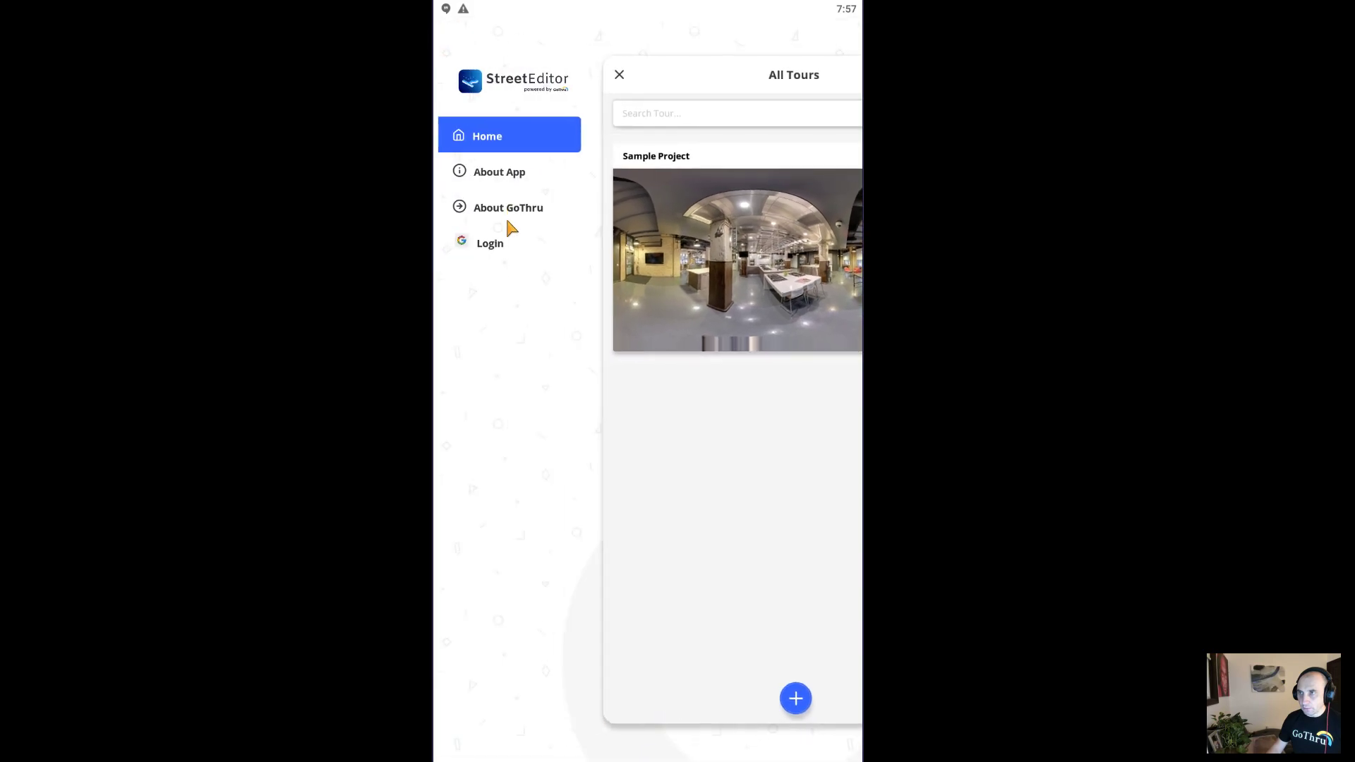
left_click(485, 242)
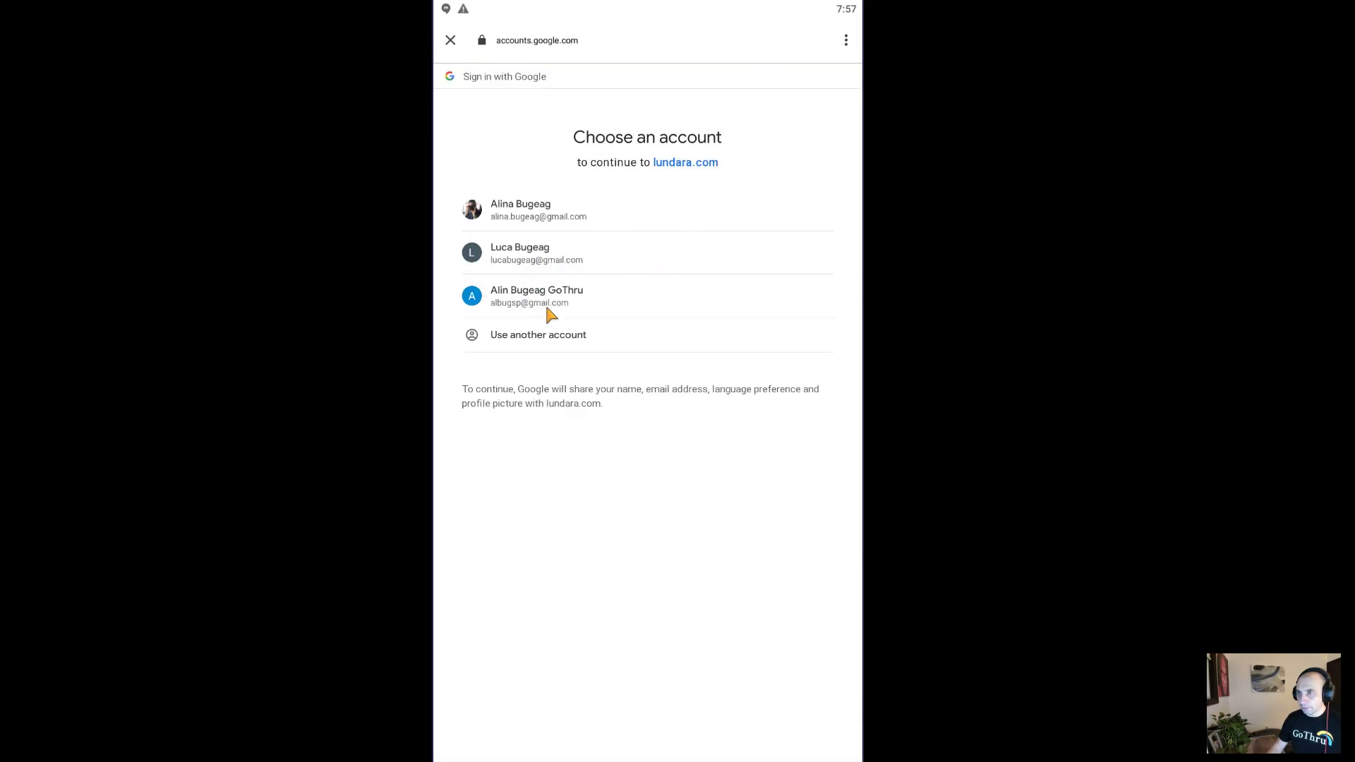
left_click(557, 302)
left_click(535, 307)
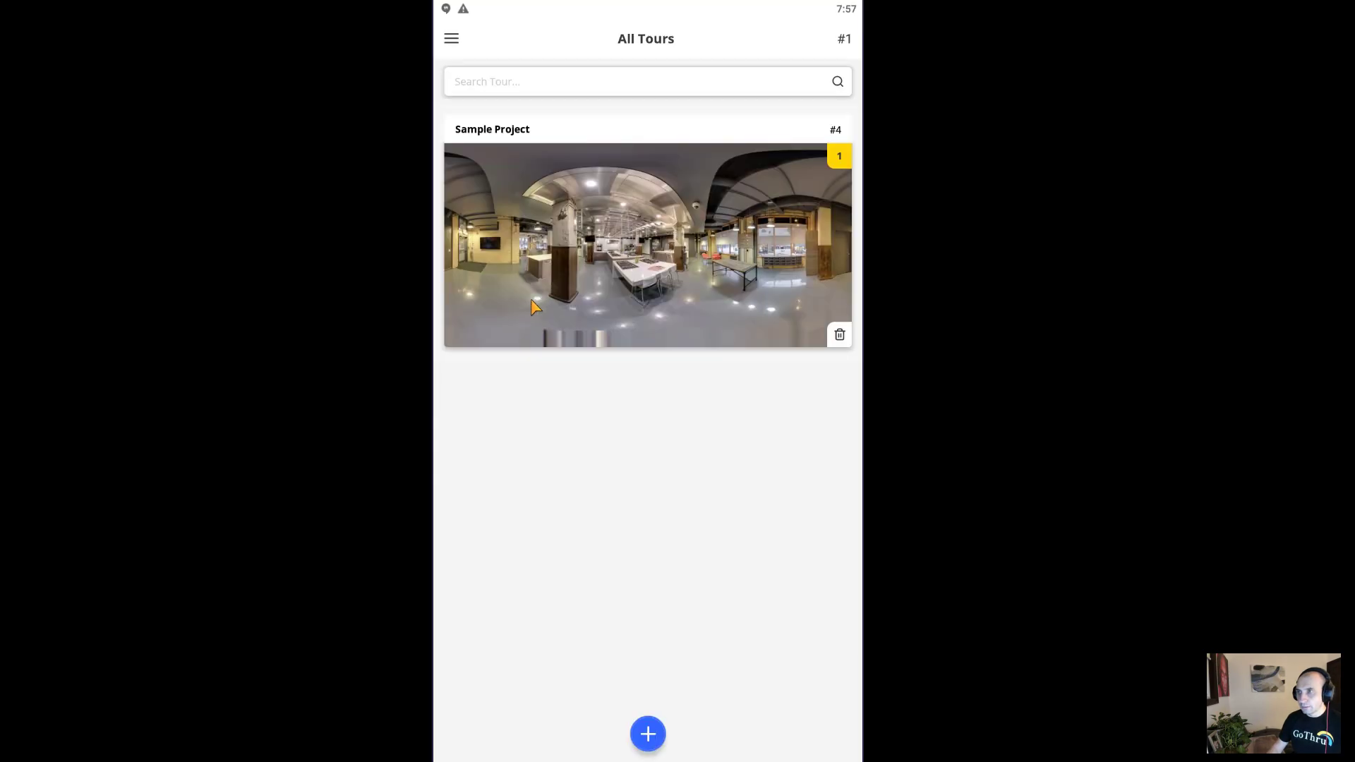
Step: Import the account's 373 tours into My GoThru Listings and acknowledge the success message
left_click(452, 42)
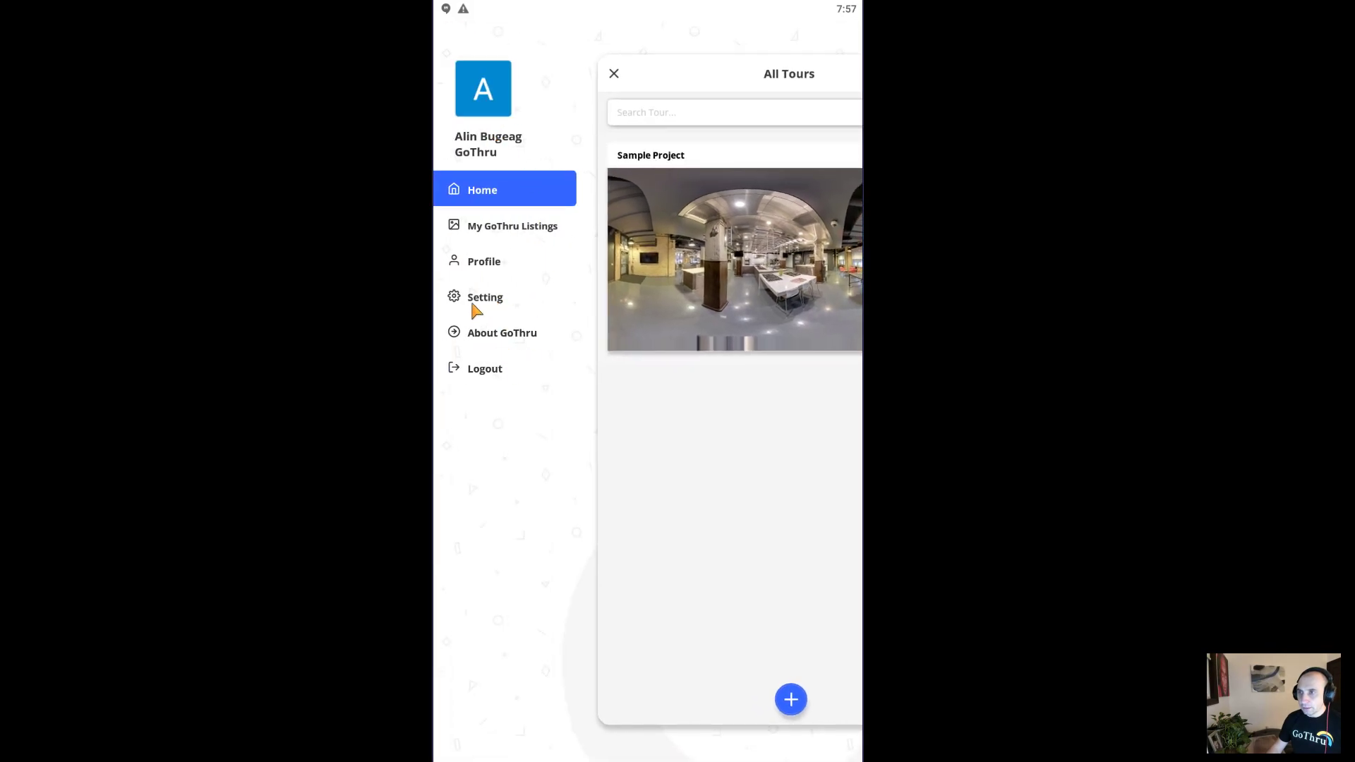
left_click(532, 230)
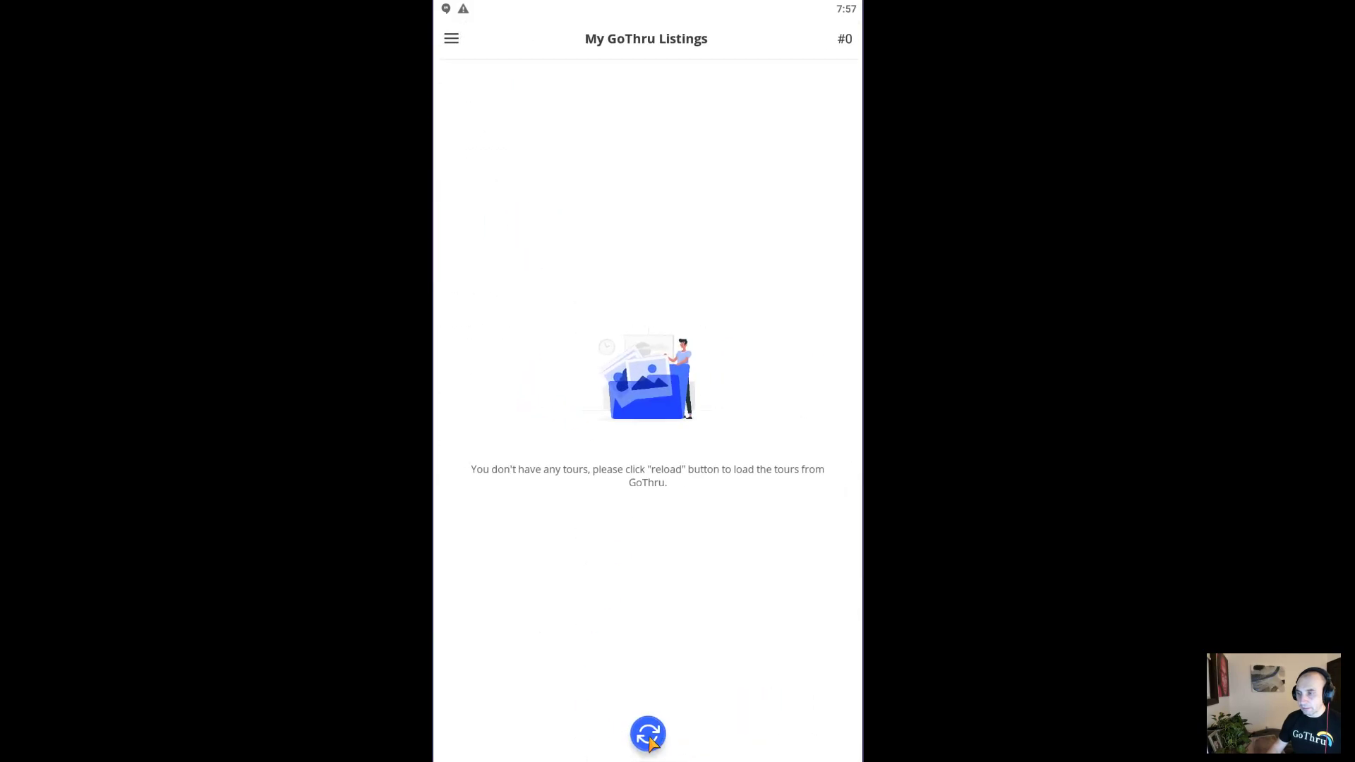
left_click(654, 738)
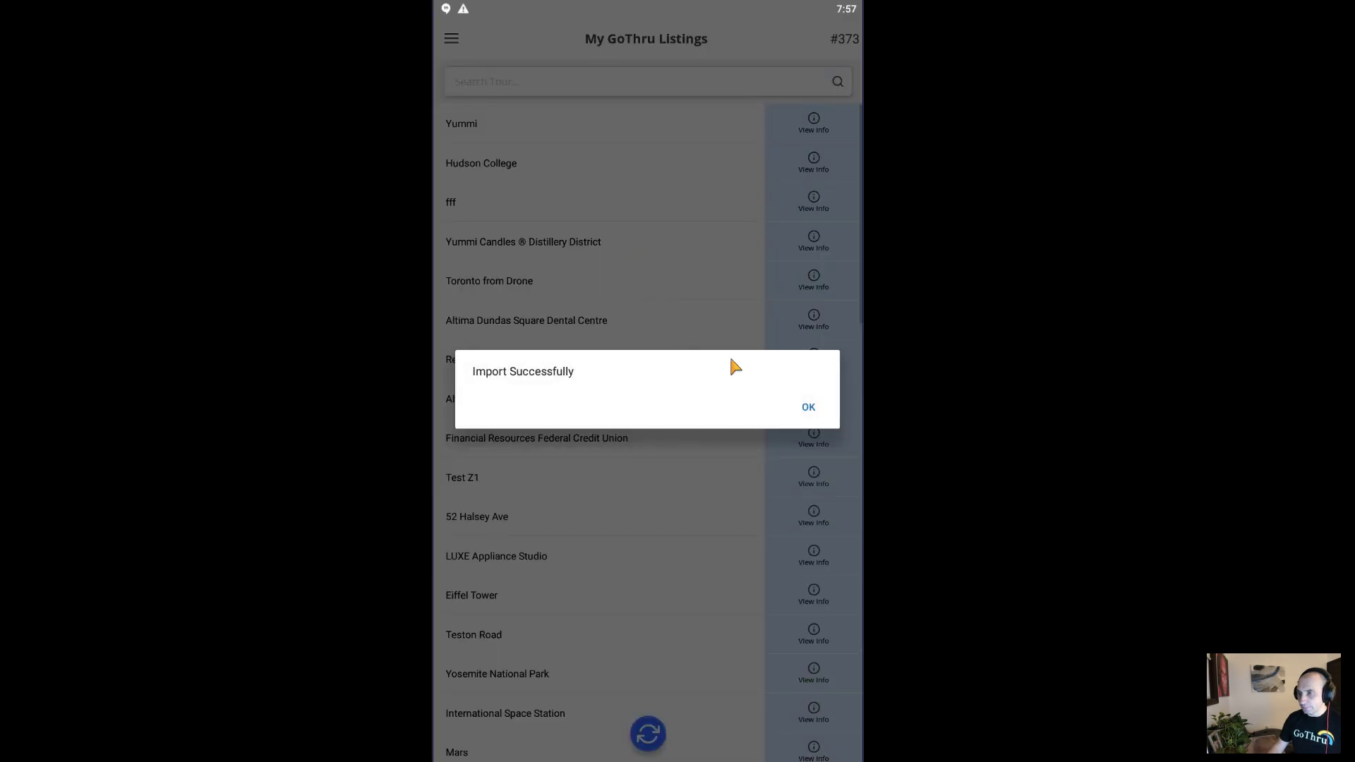
left_click(807, 413)
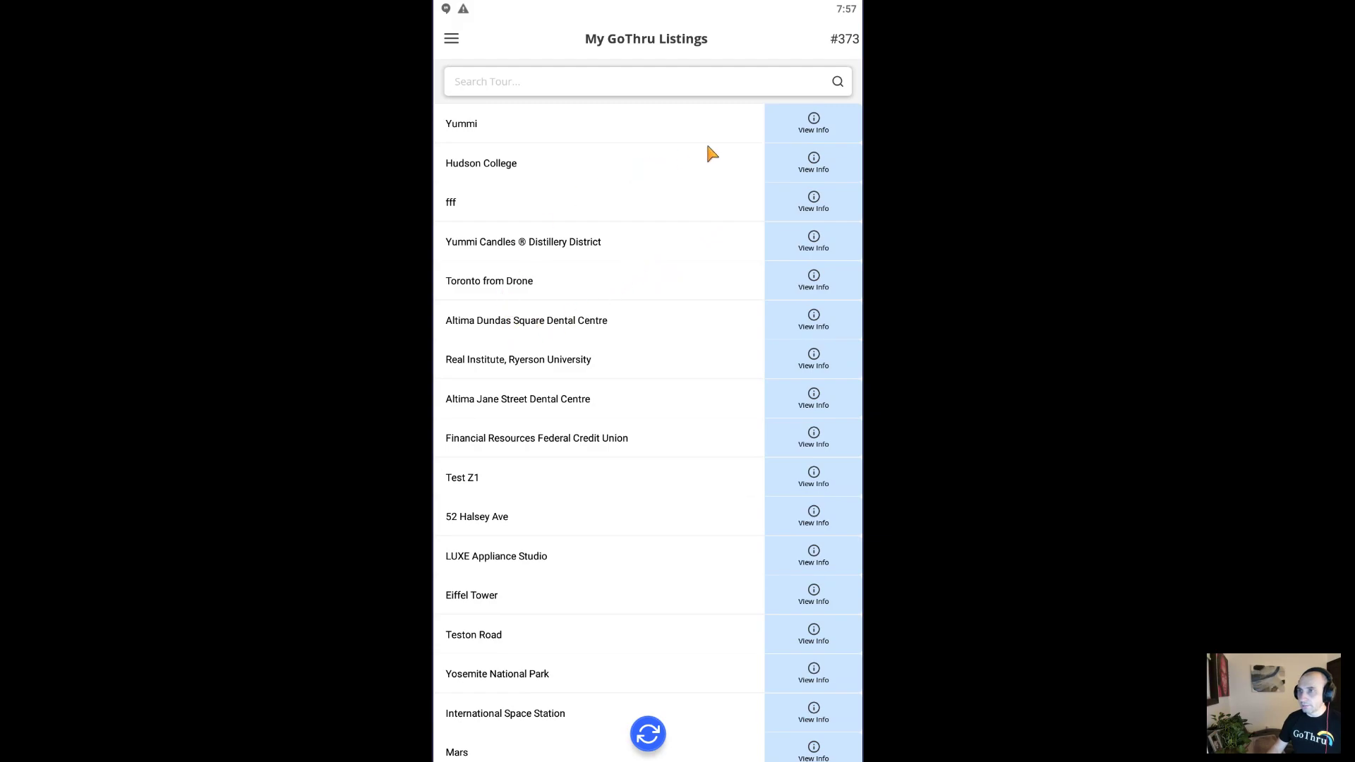
Step: Preview the Yummi tour's panoramas, then return Home to the All Tours screen
left_click(492, 128)
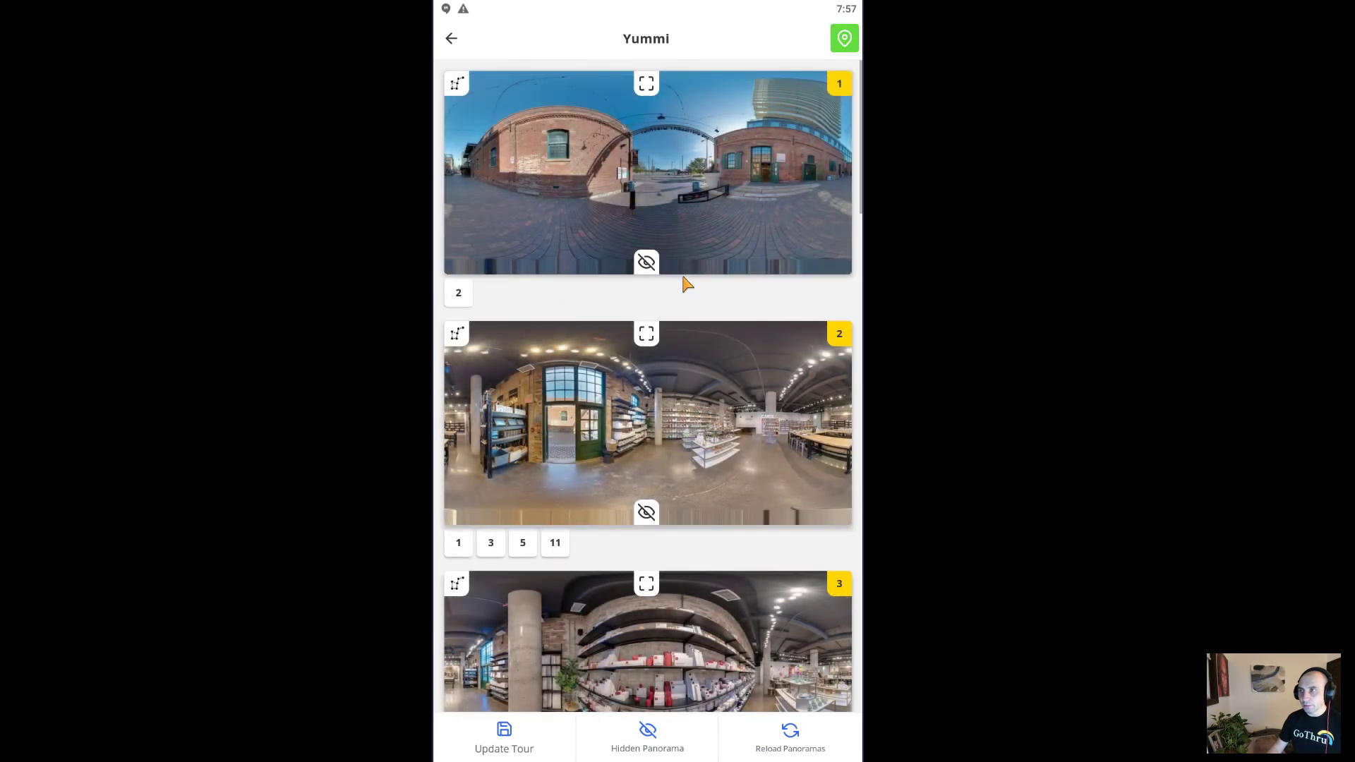
scroll(691, 280, "down", 2)
scroll(689, 271, "down", 3)
scroll(688, 265, "up", 2)
scroll(698, 265, "up", 3)
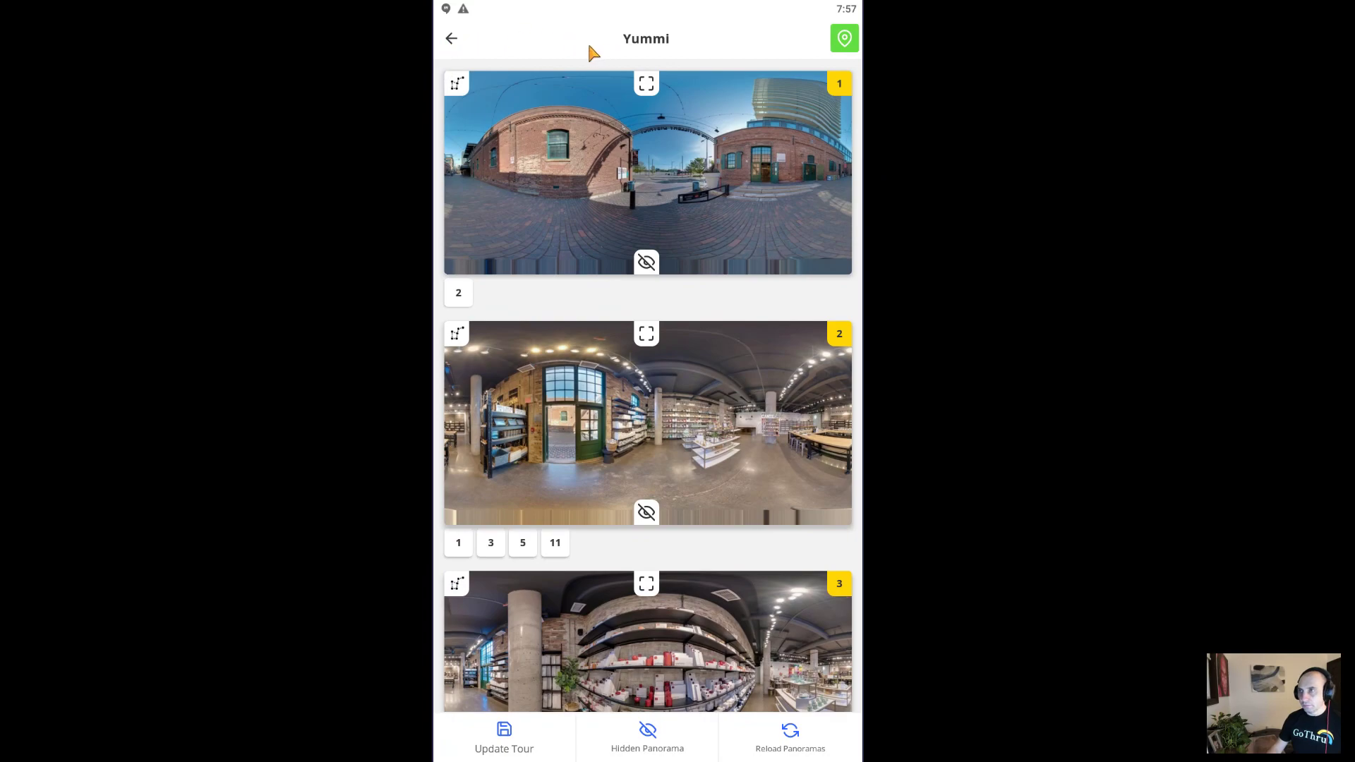
left_click(451, 40)
left_click(452, 41)
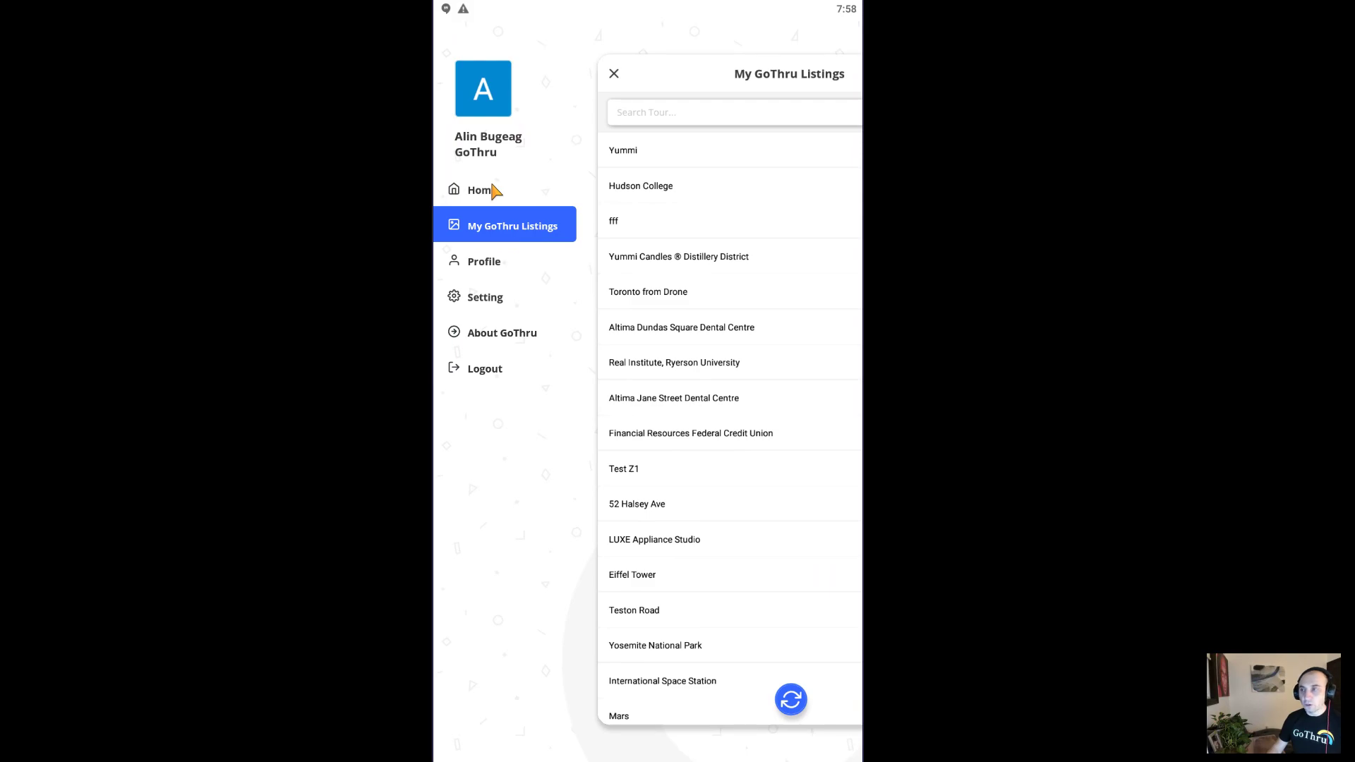
left_click(484, 190)
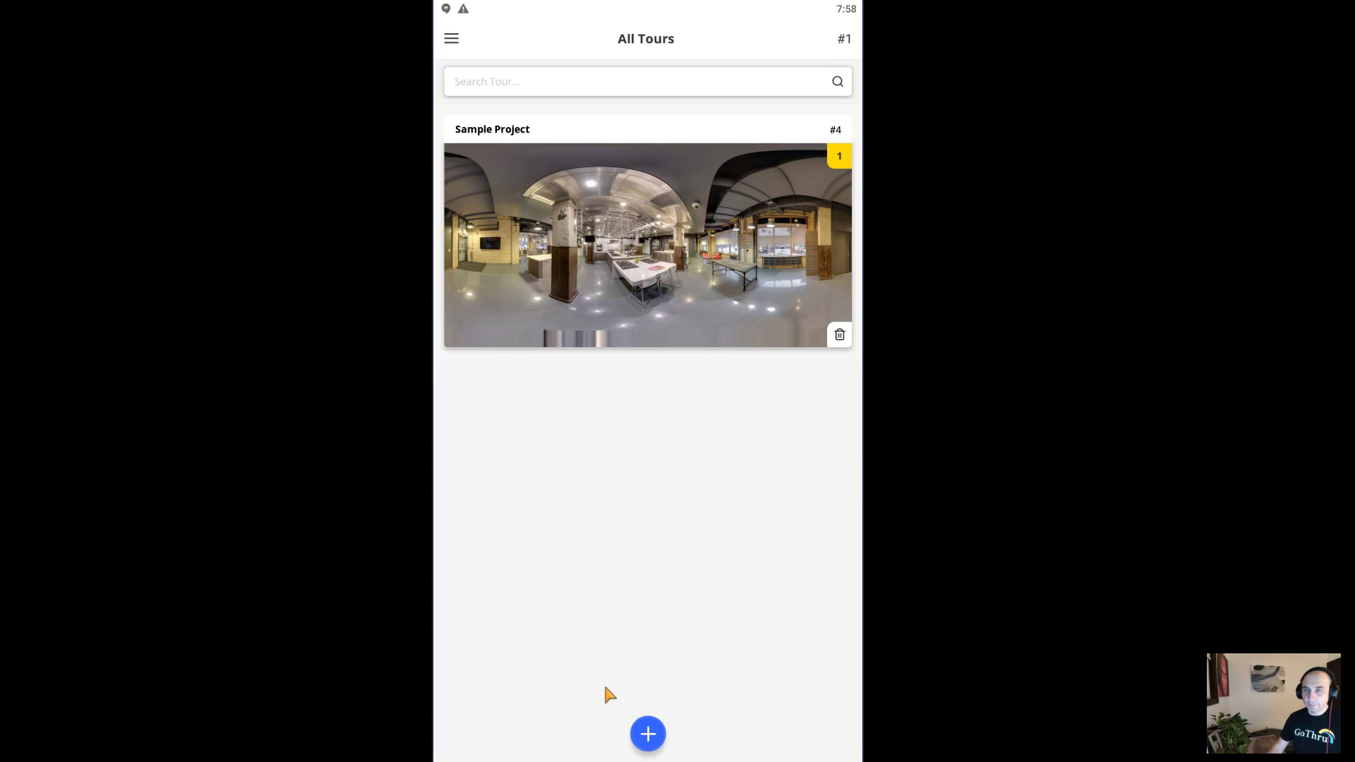
left_click(650, 738)
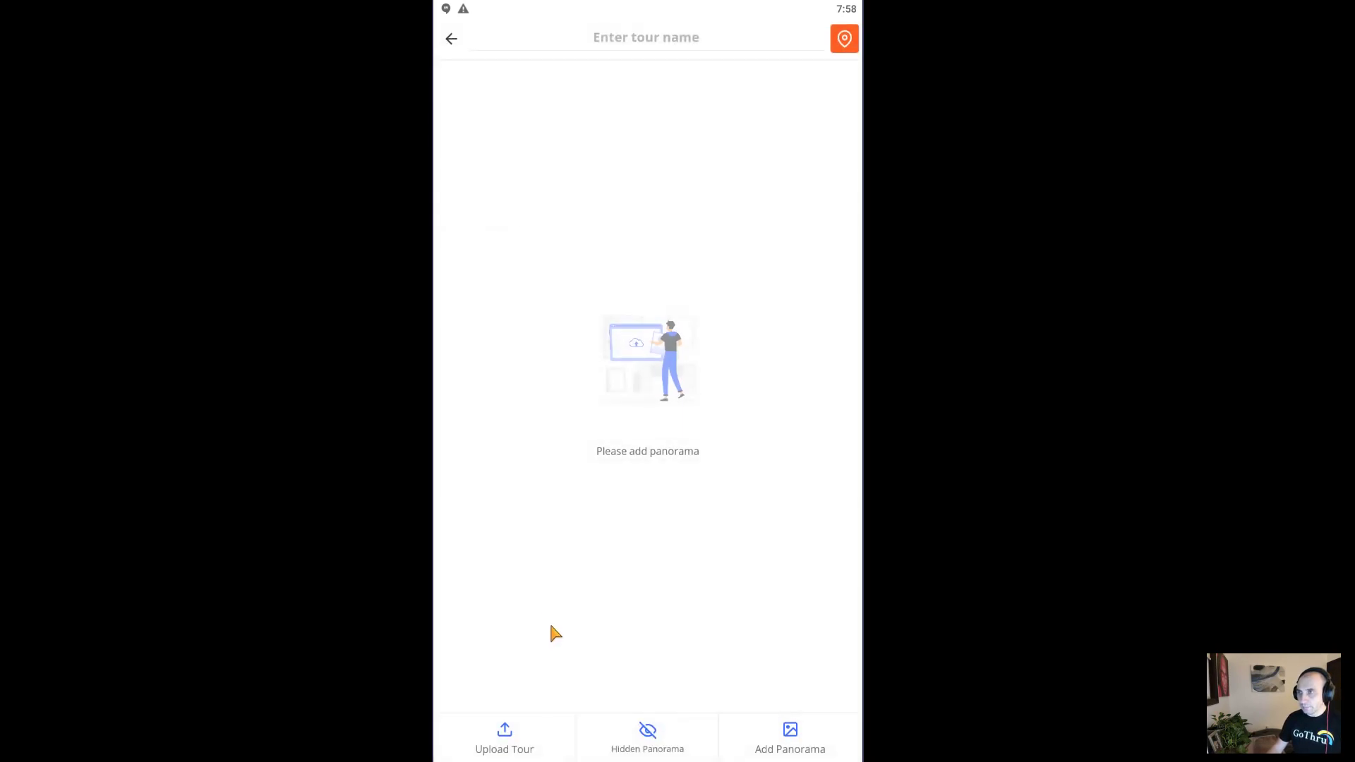
left_click(627, 35)
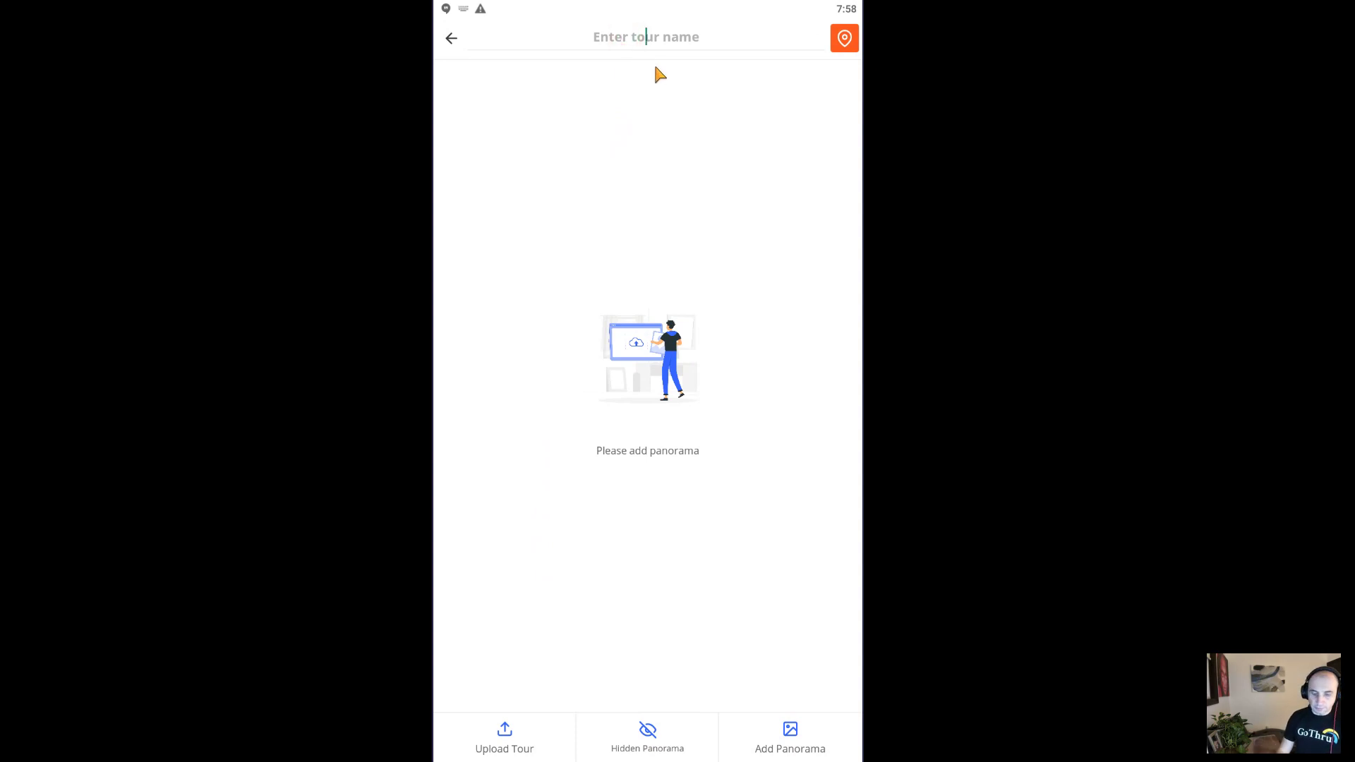
type("Test")
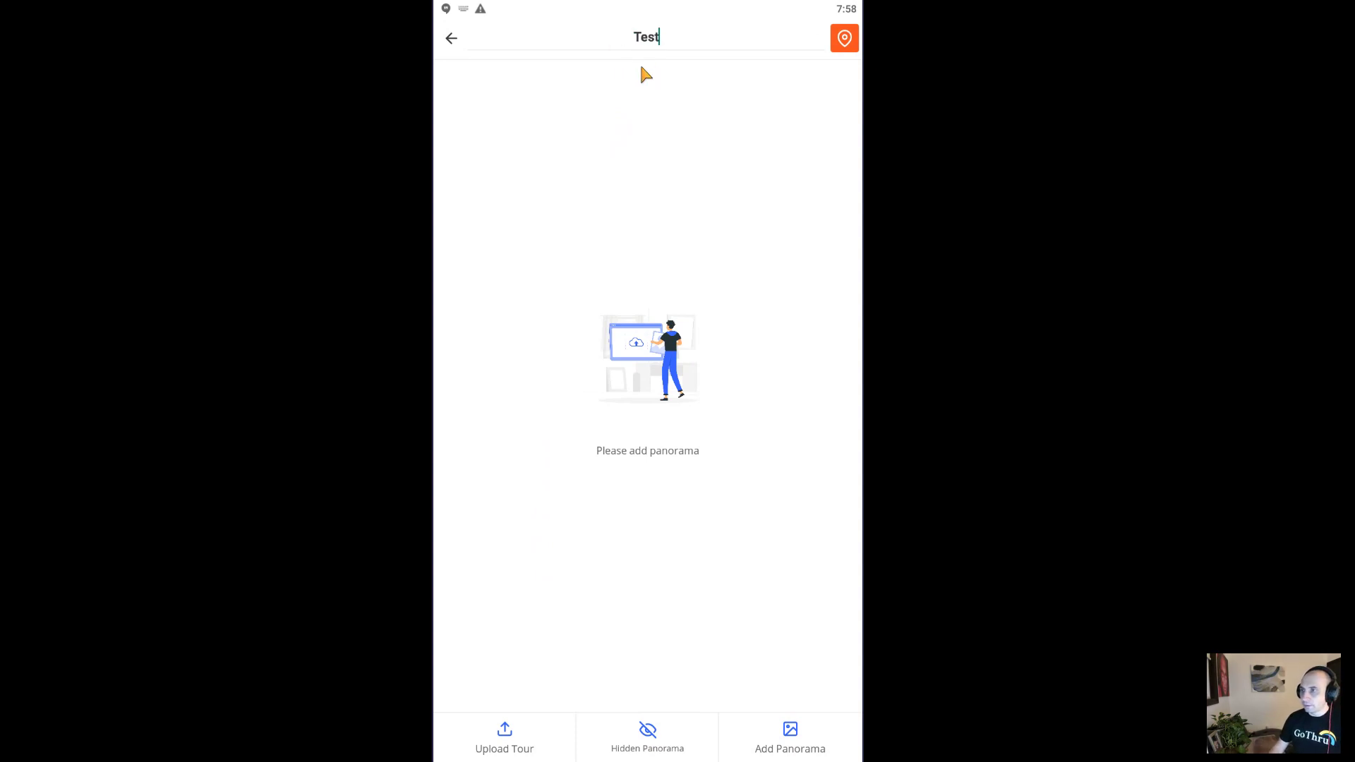
left_click(845, 39)
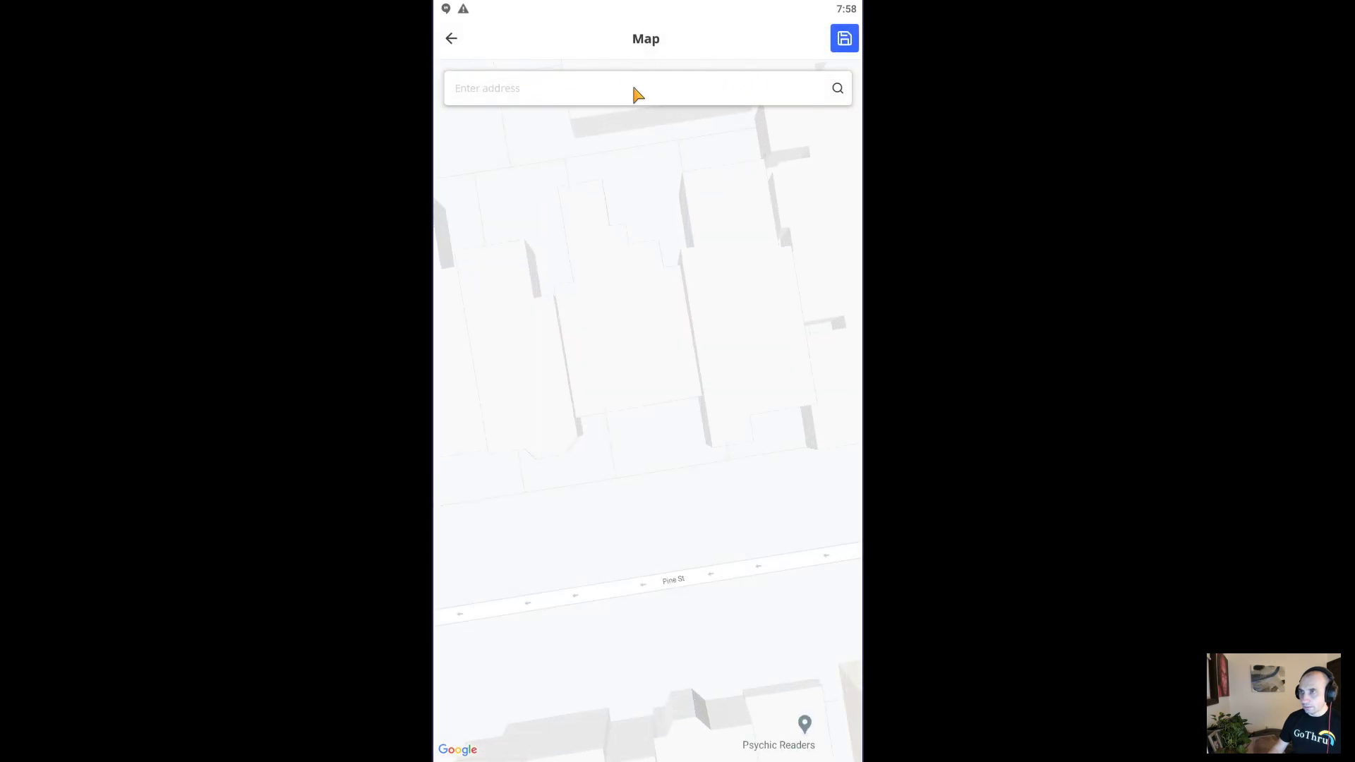
left_click(612, 88)
type("50")
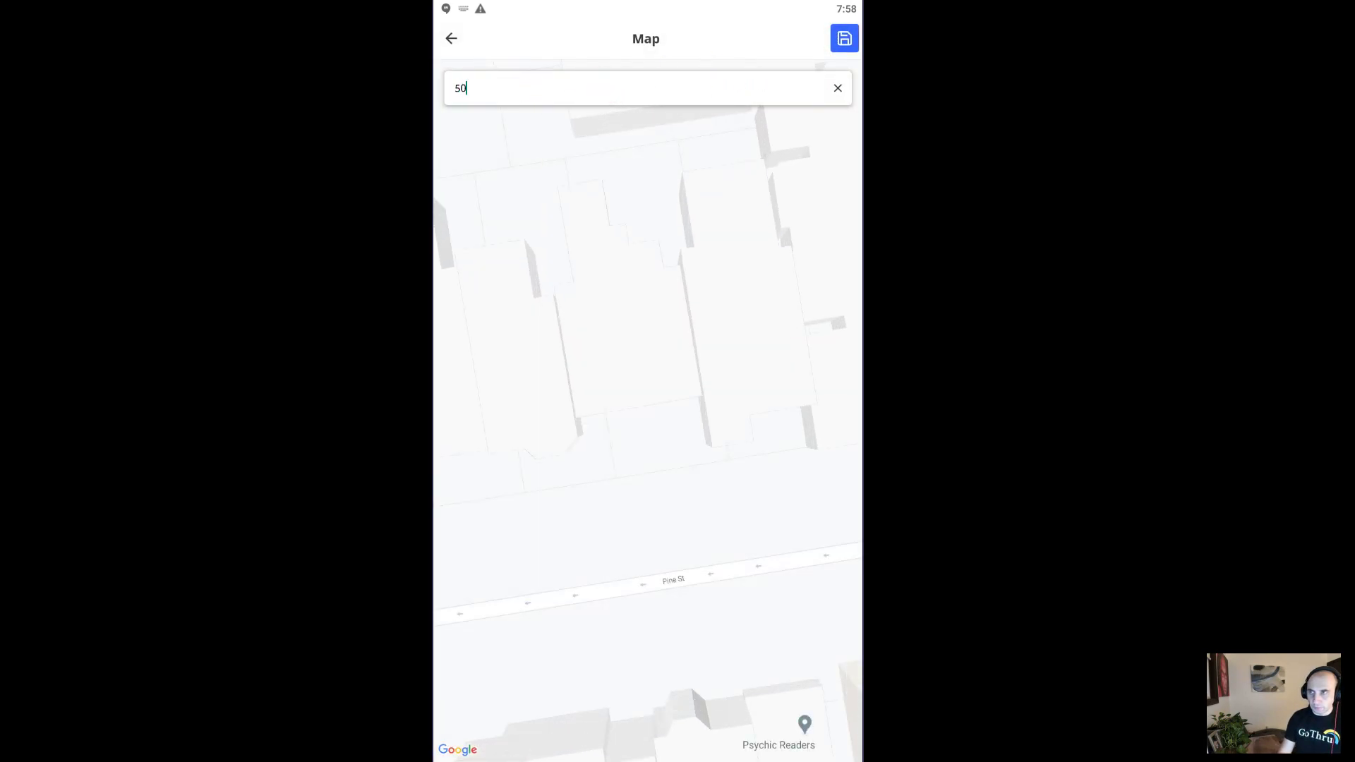
type(" Hals")
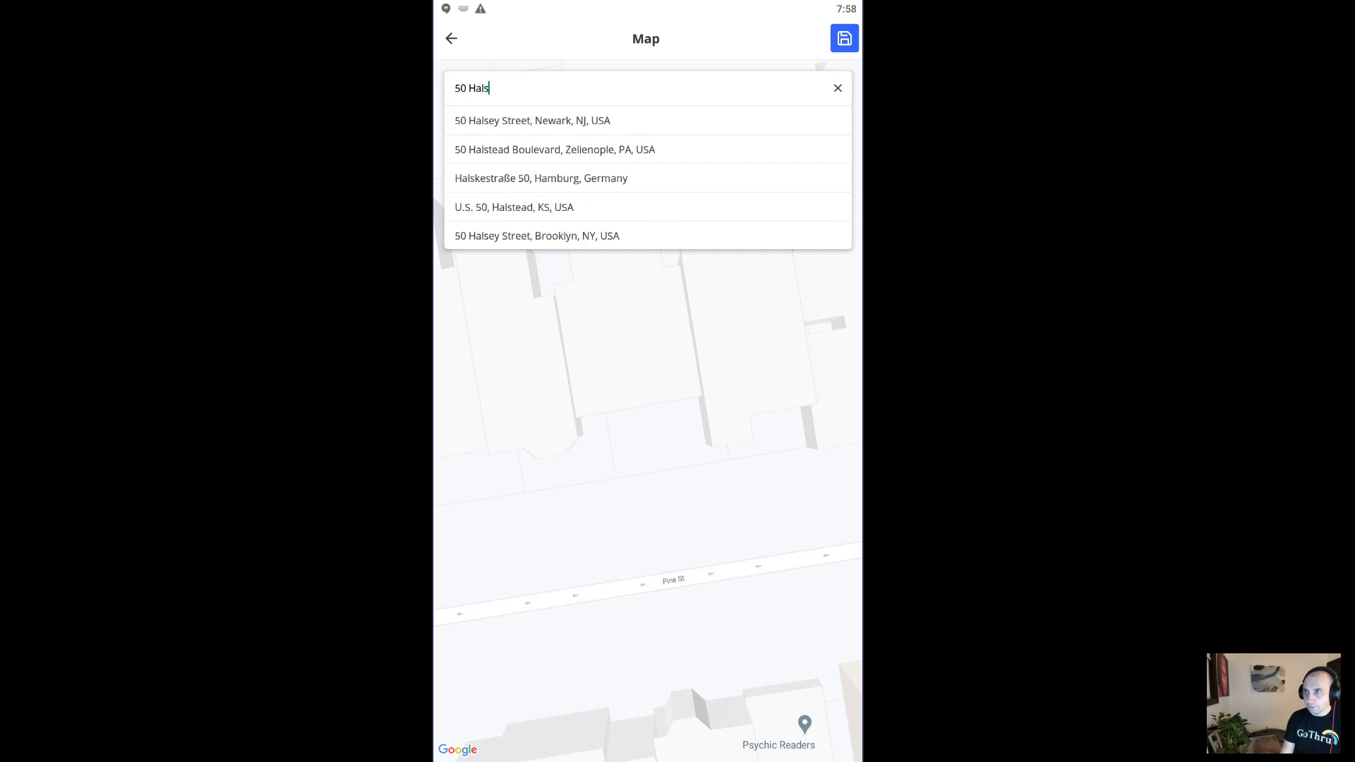
type("ey ave")
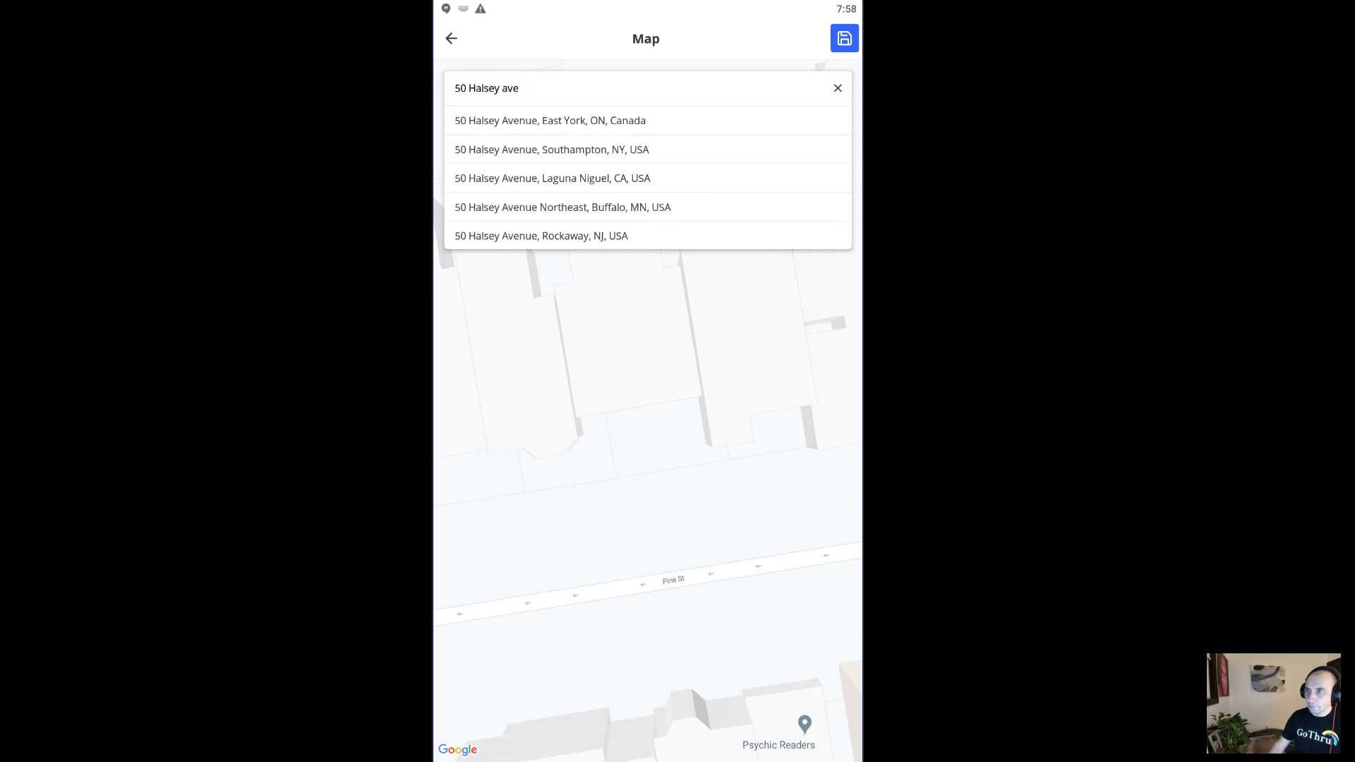
left_click(629, 125)
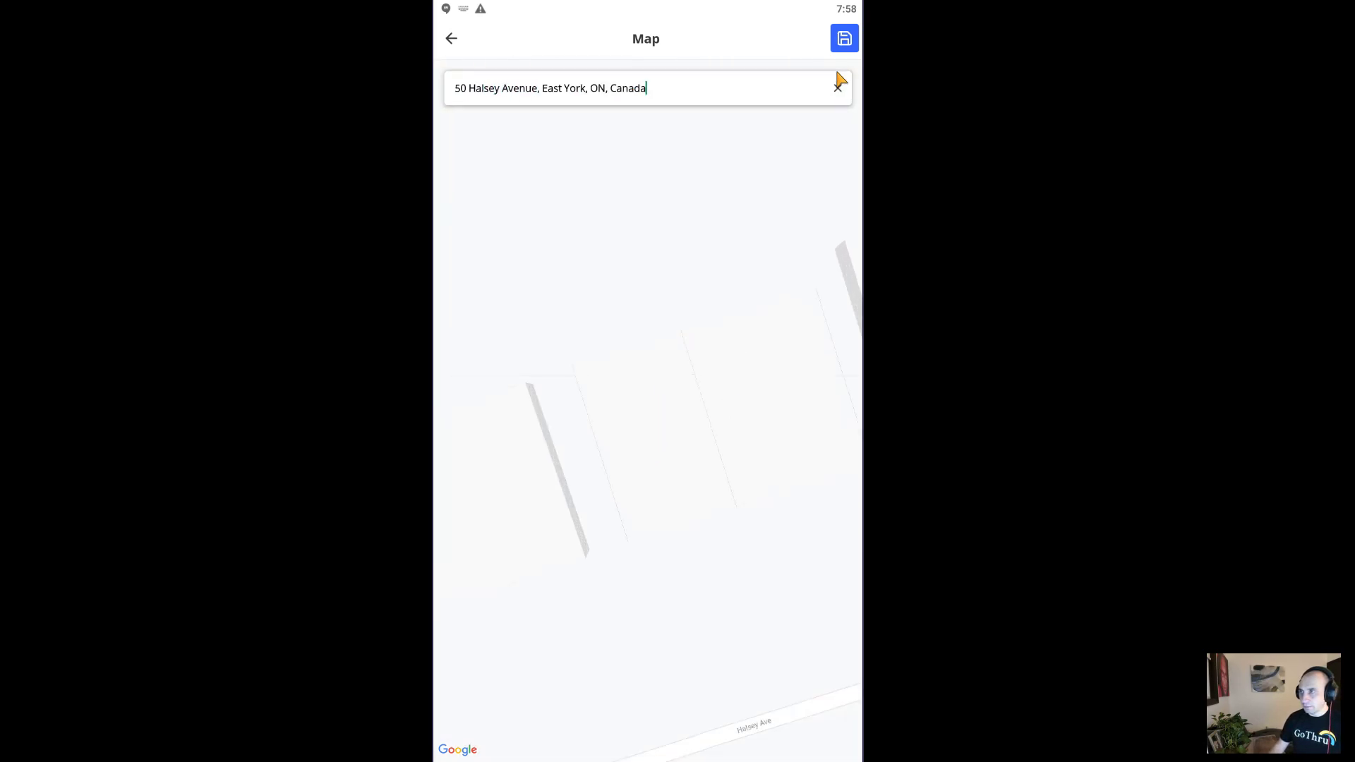
left_click(844, 39)
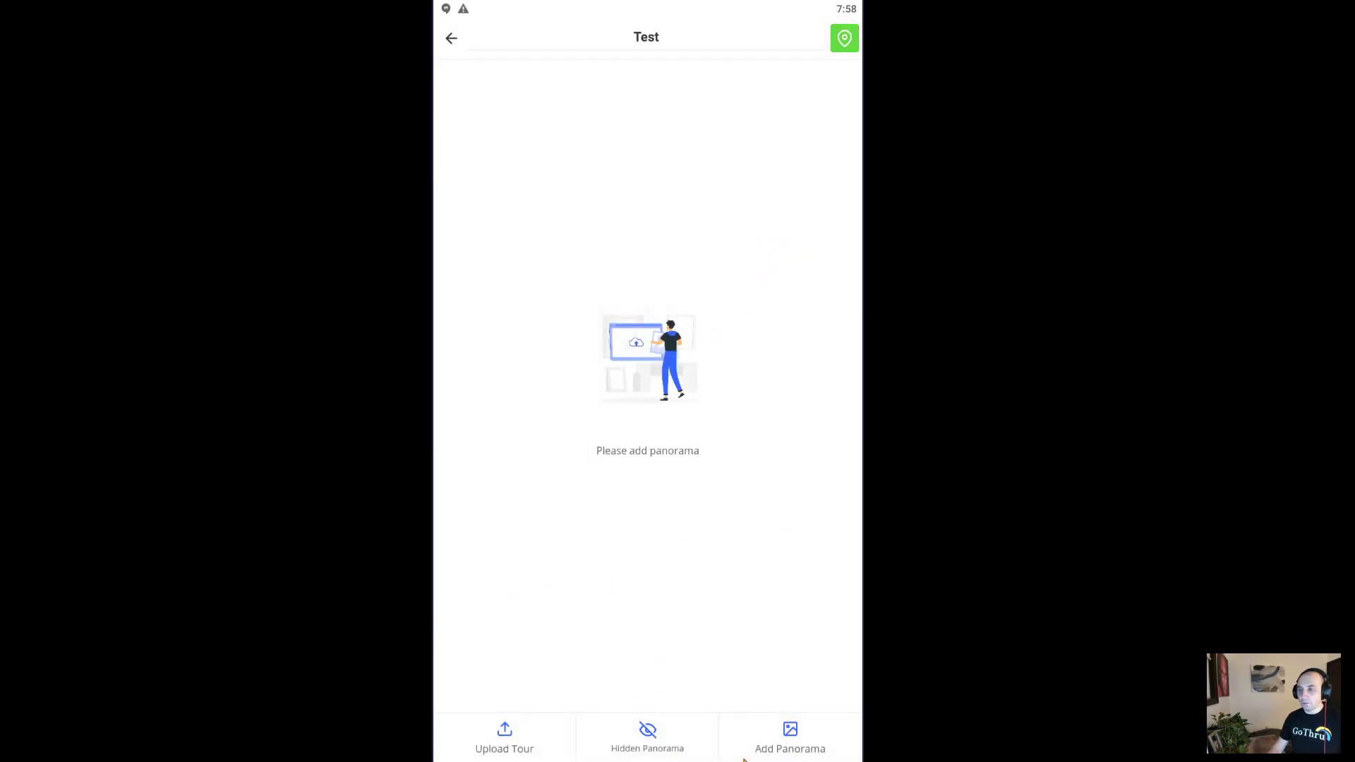
Step: Start adding a panorama to Test, allowing camera and photo/file access
left_click(768, 730)
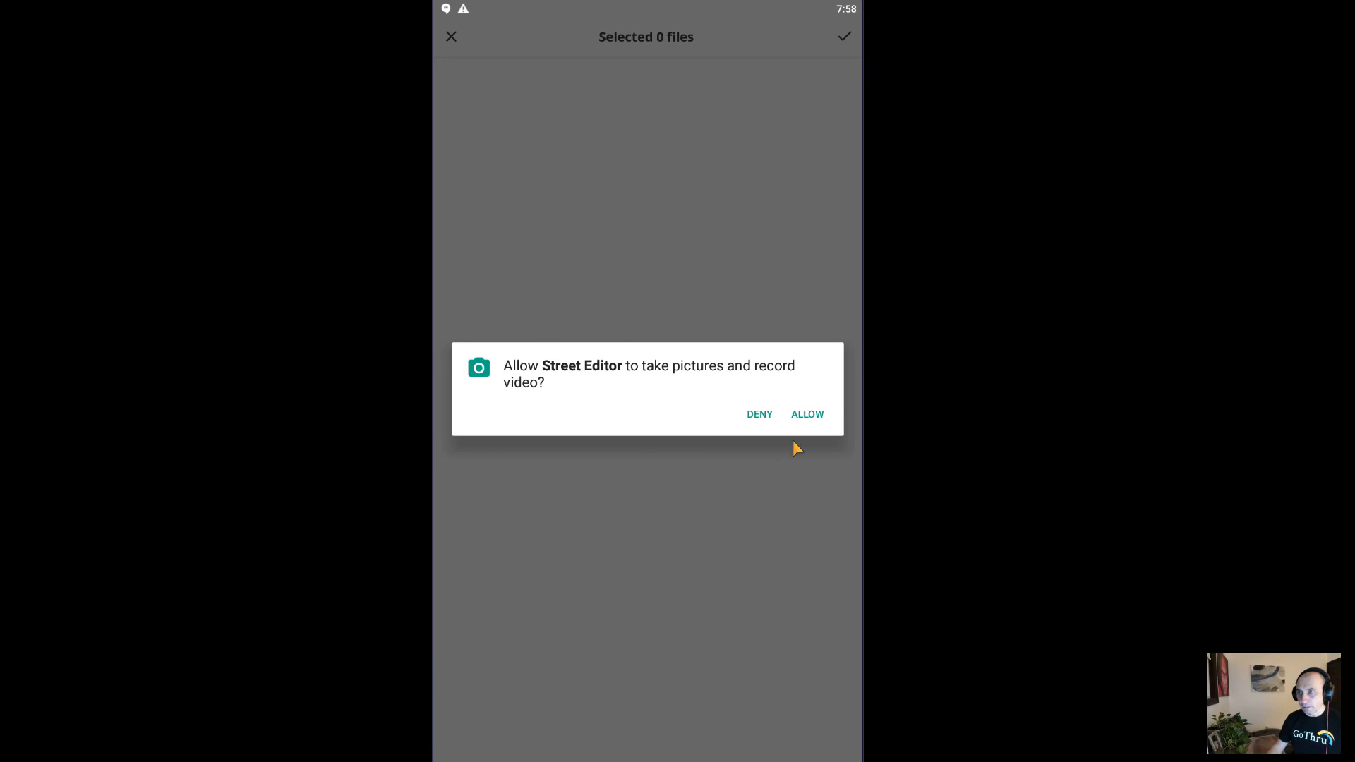
left_click(812, 417)
left_click(808, 413)
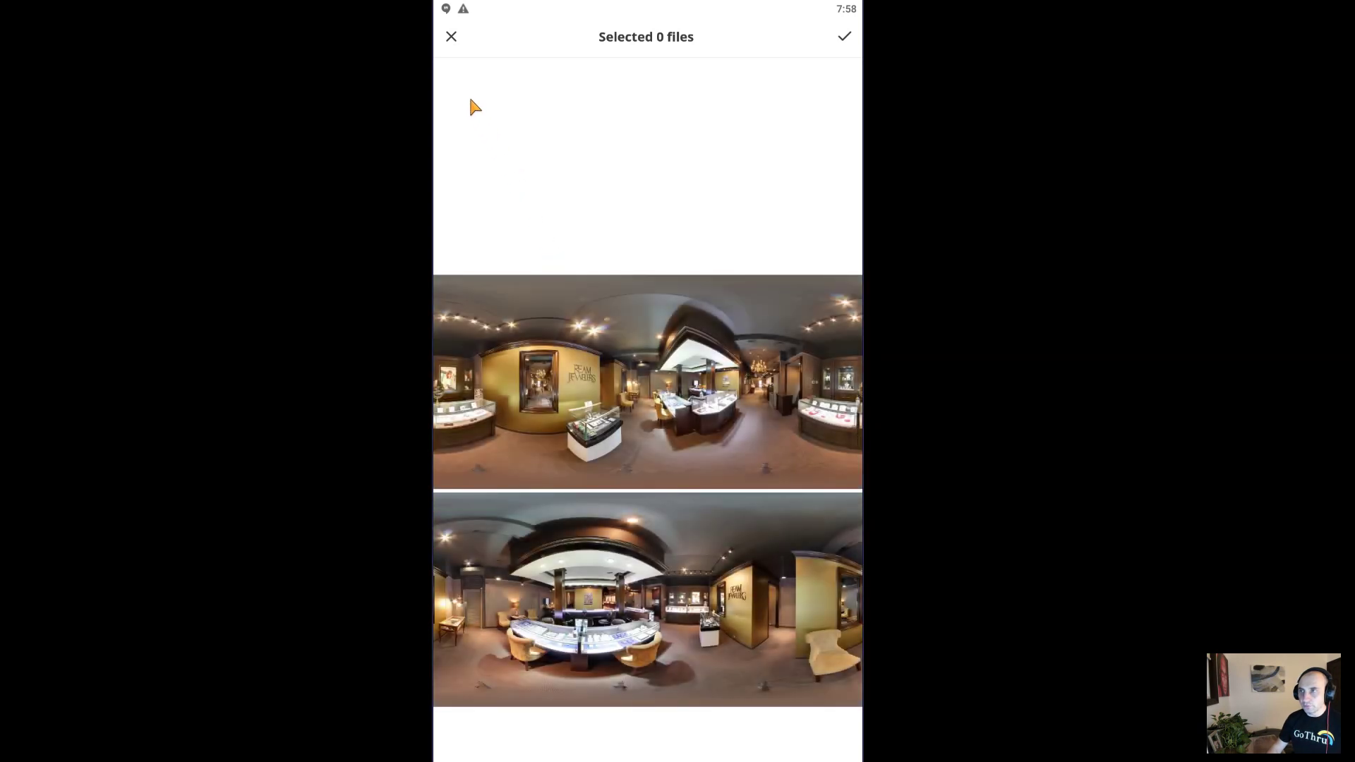
Step: Close the panorama picker with nothing selected and return to All Tours
left_click(449, 38)
left_click(450, 44)
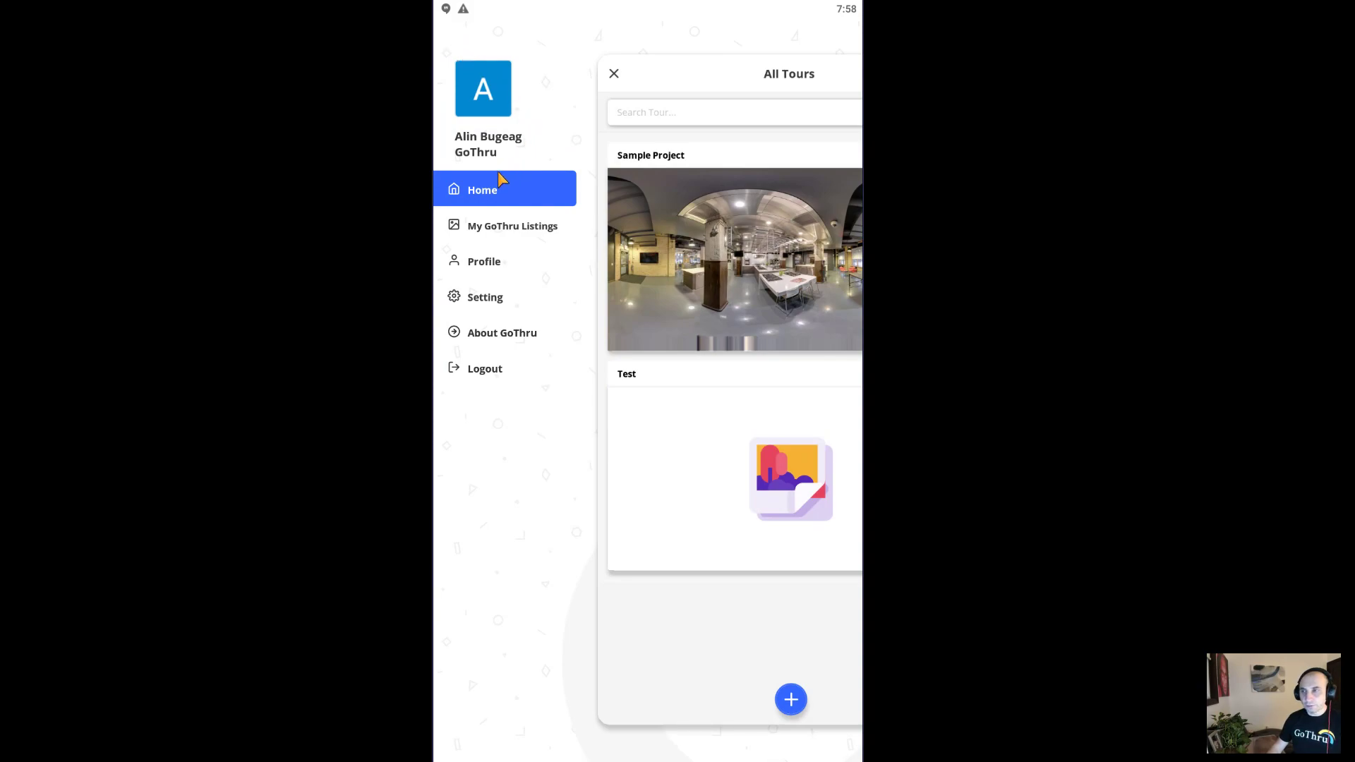
left_click(612, 76)
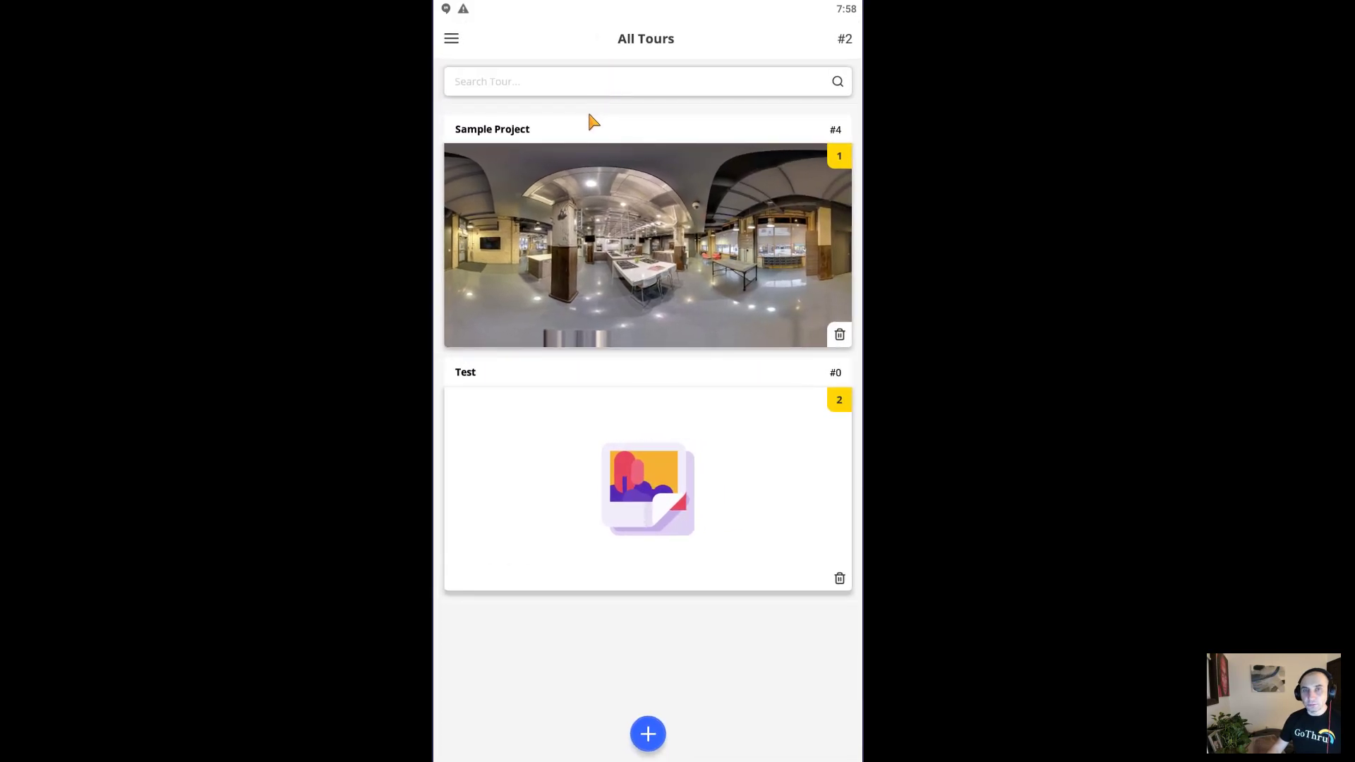